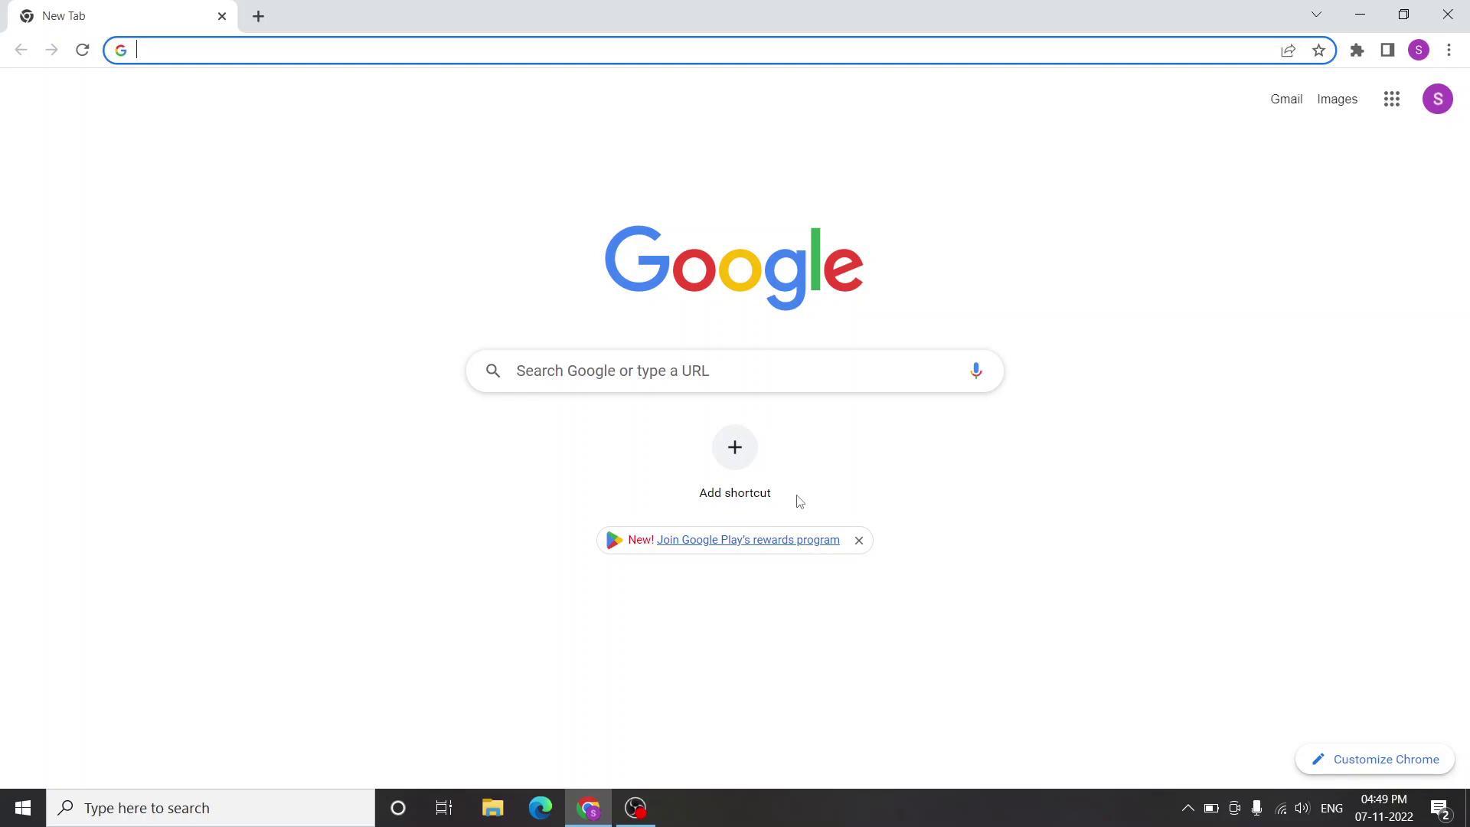
{"action": "type", "text": "H"}
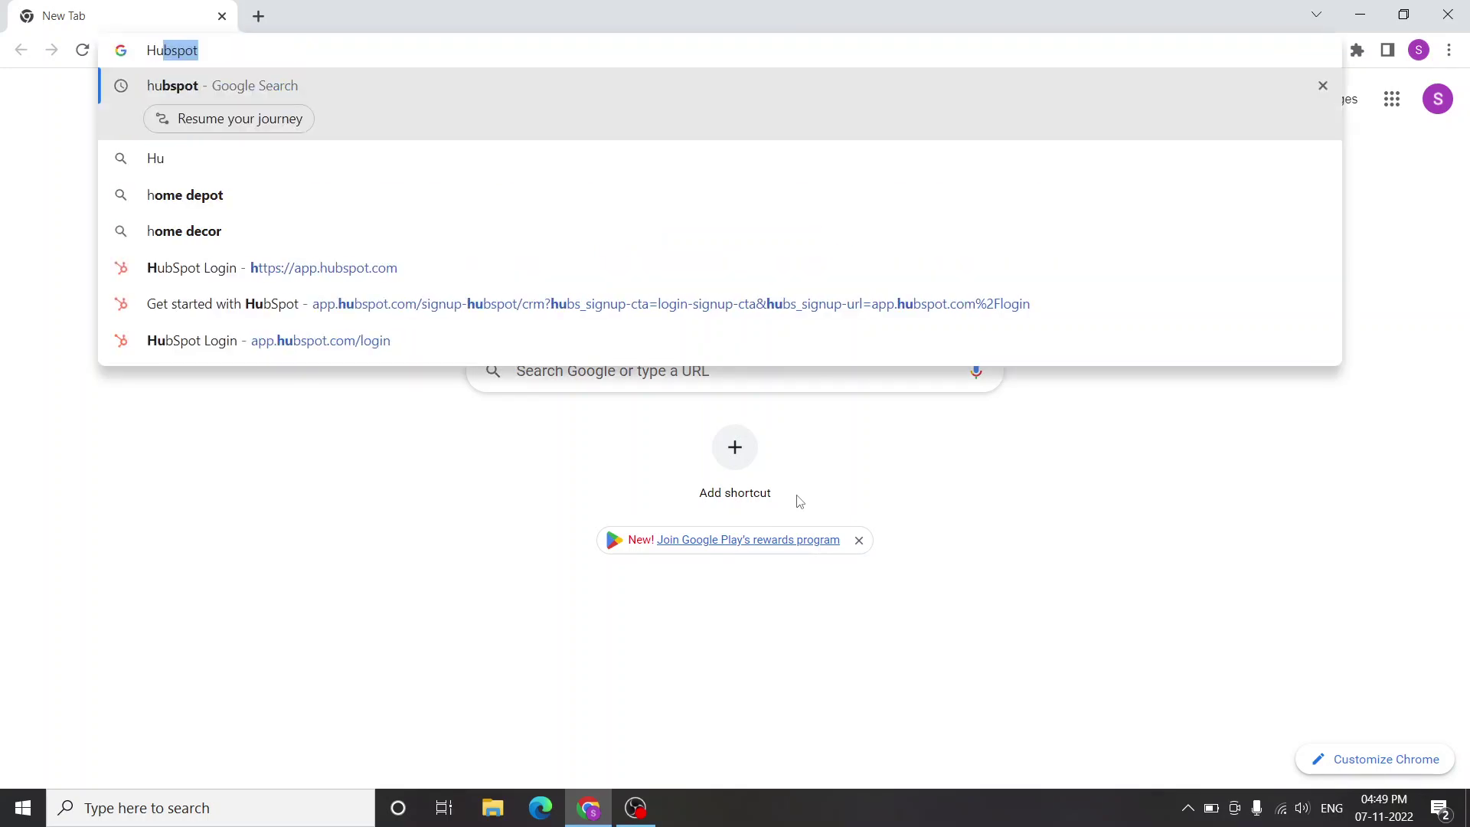
{"action": "type", "text": "ub"}
Search Google for 'hubspot' and select the address bar to go to app.hubspot.com.
{"action": "key", "text": "Return"}
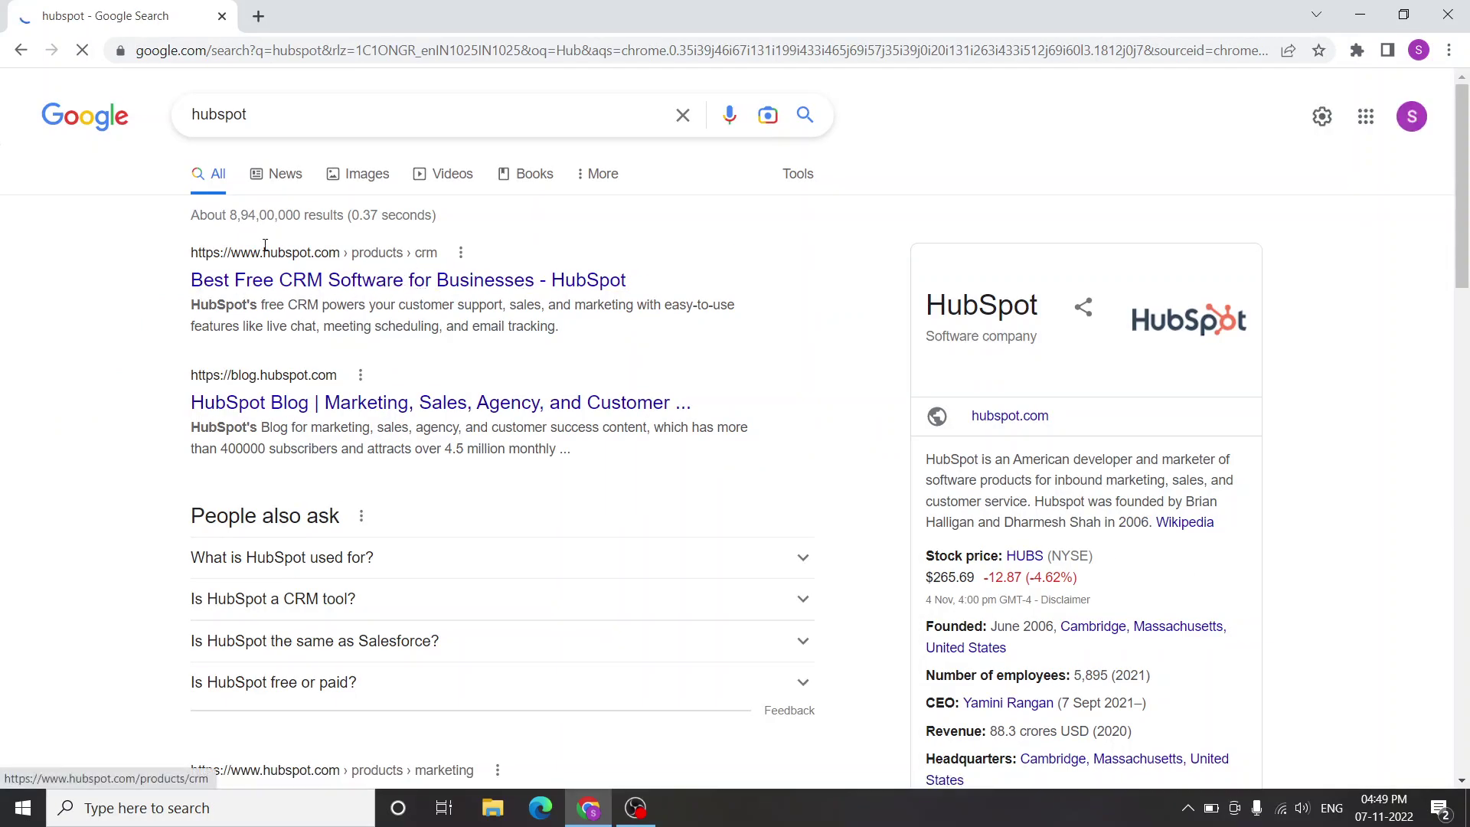
{"action": "left_click", "coordinate": [246, 62]}
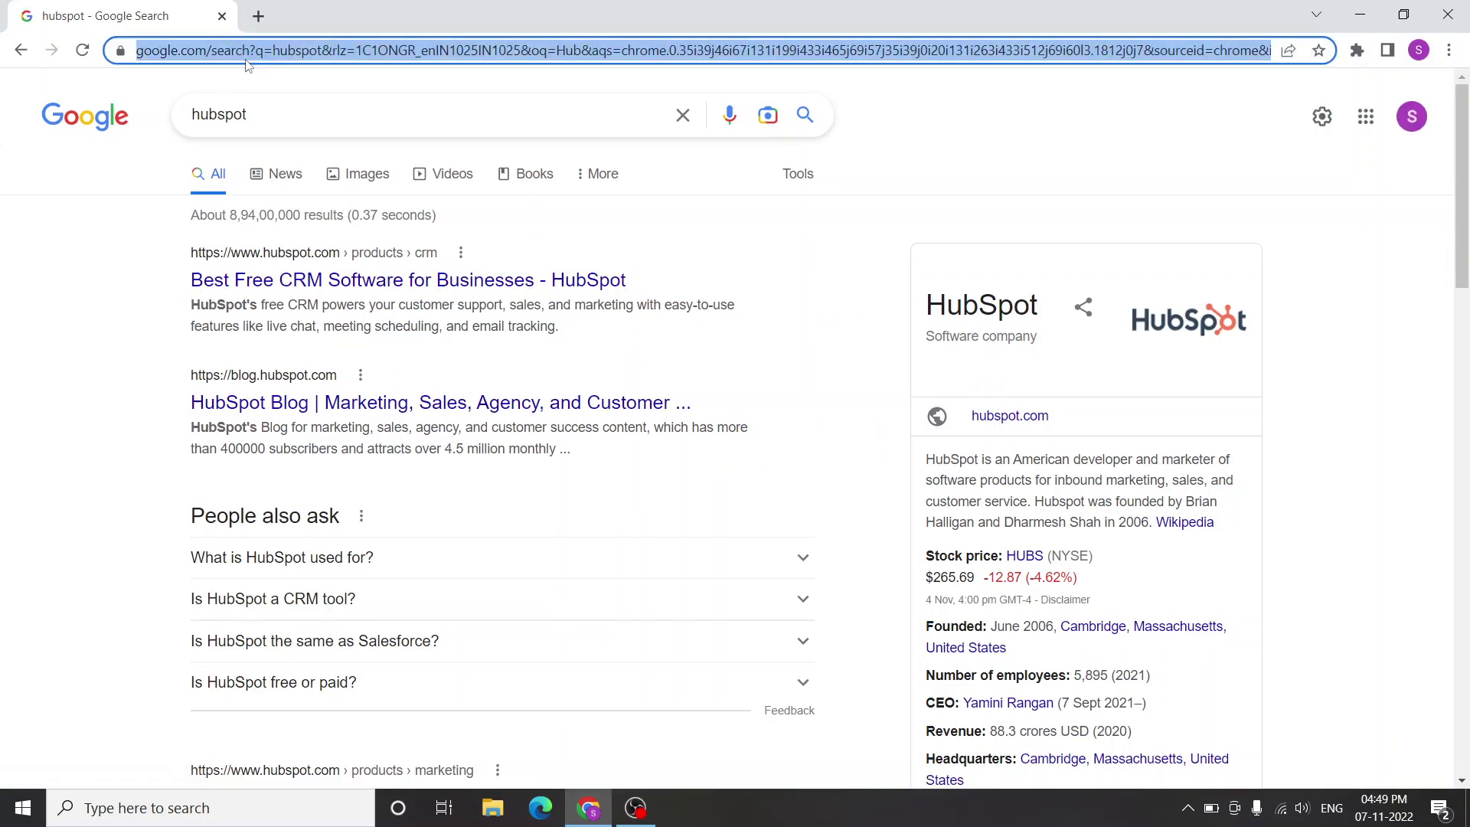
{"action": "type", "text": "app.hubspot.com/login"}
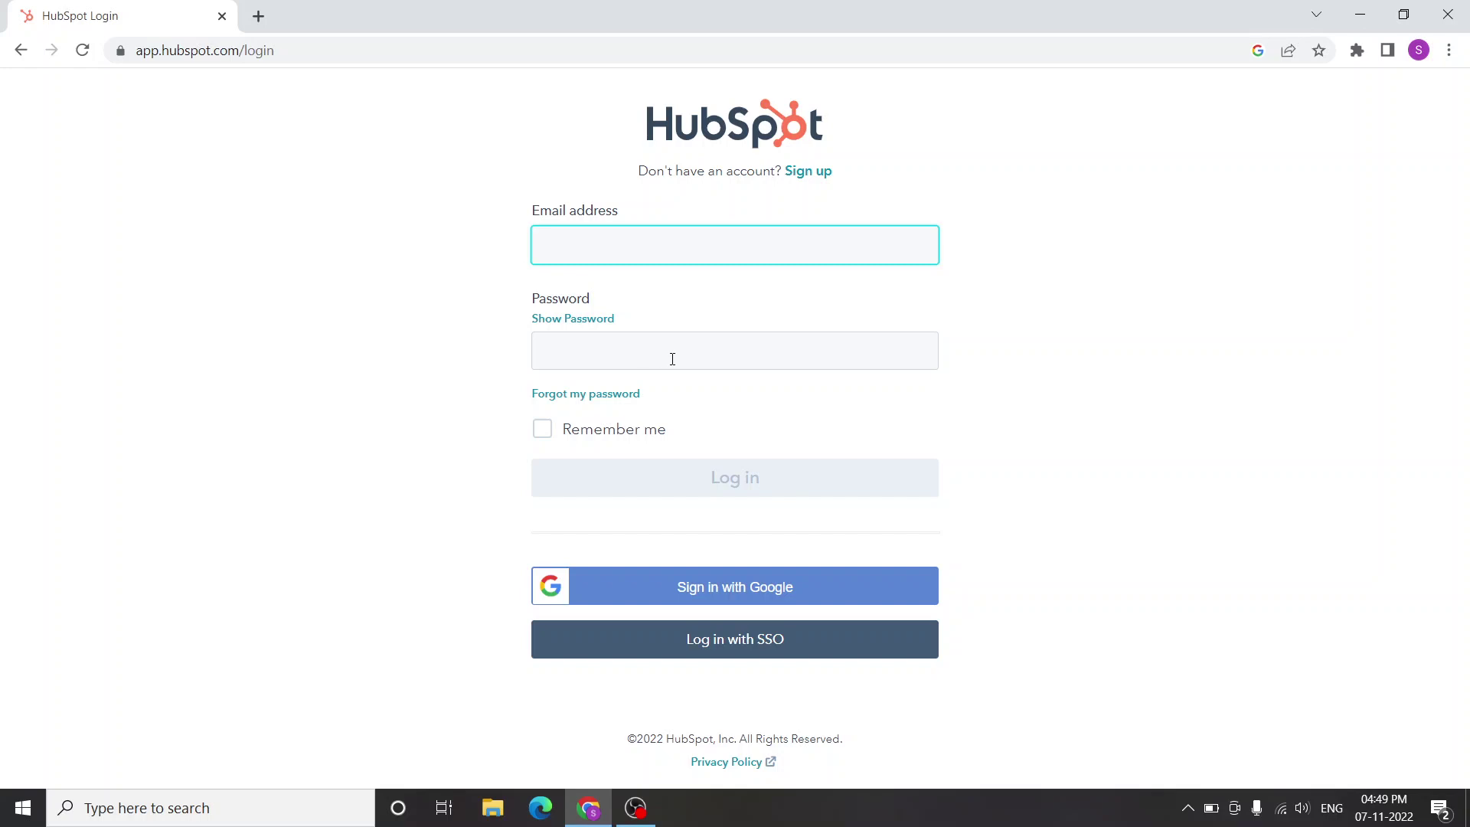
Go to HubSpot's 'Create your free account' page and focus its first name and email fields.
{"action": "left_click", "coordinate": [809, 175]}
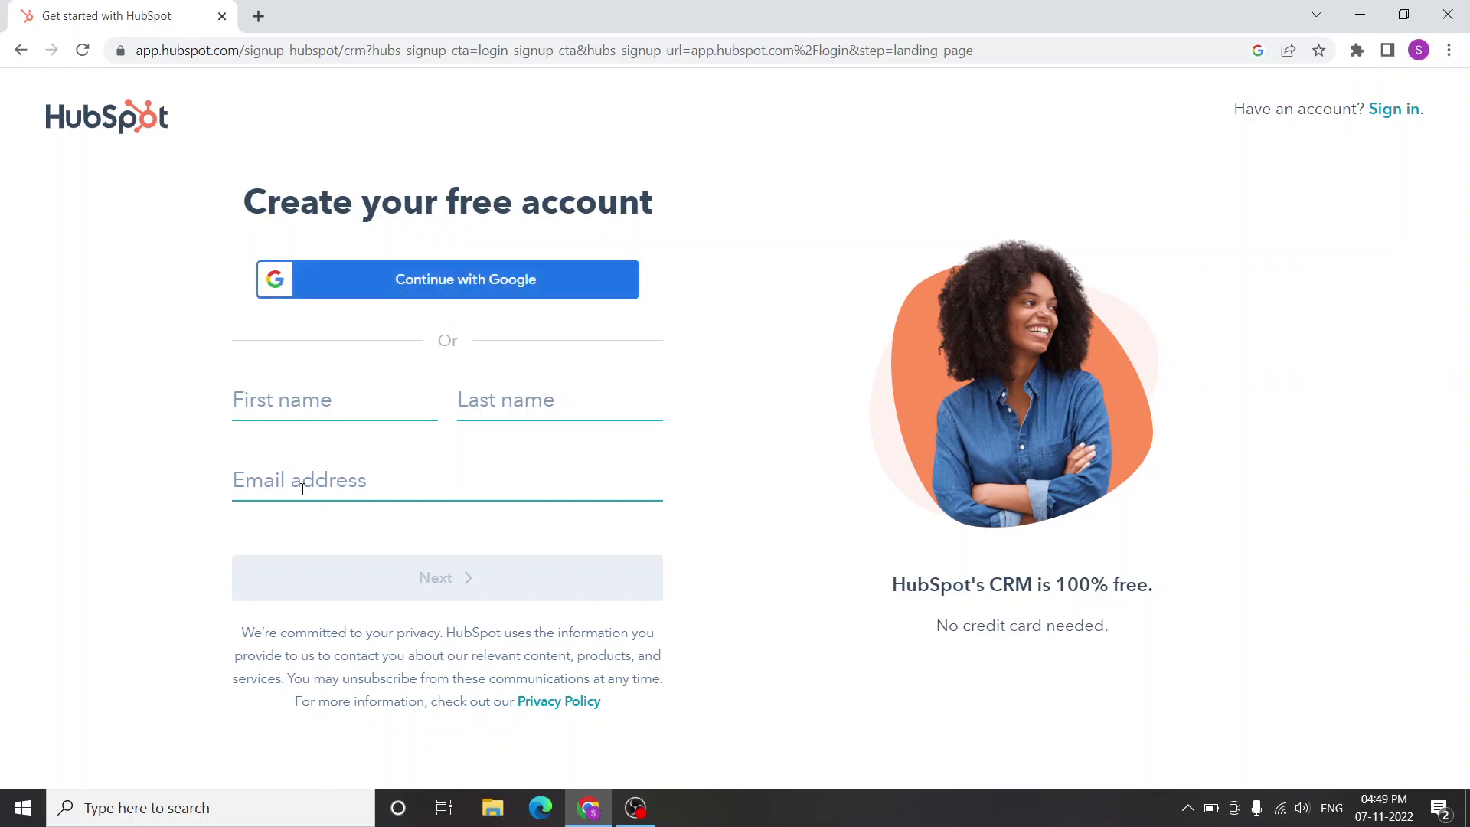
{"action": "left_click", "coordinate": [343, 403]}
{"action": "left_click", "coordinate": [301, 480]}
Sign up with the existing Google account and confirm signing in to HubSpot.
{"action": "left_click", "coordinate": [476, 289]}
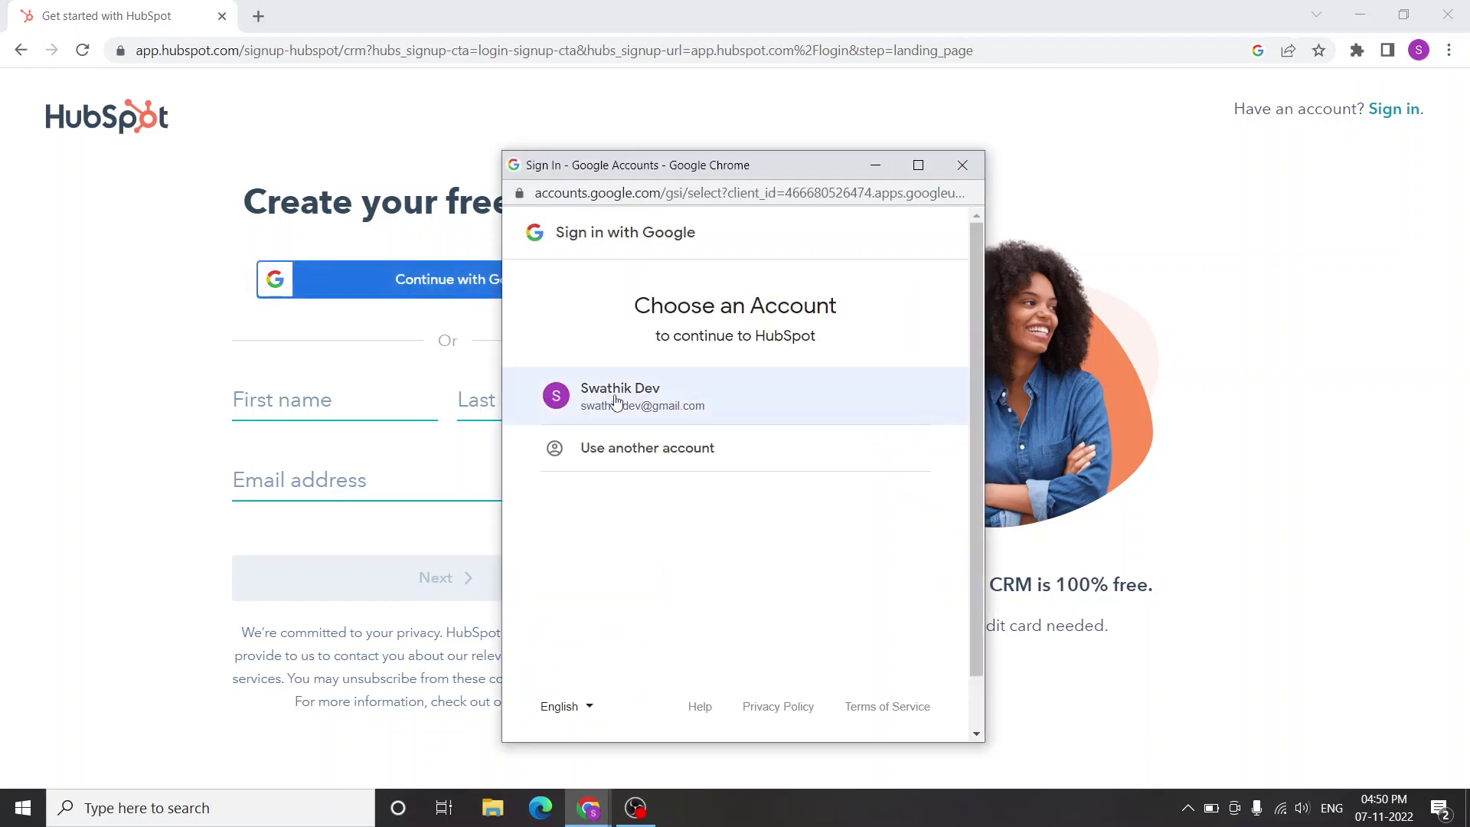
{"action": "left_click", "coordinate": [664, 395]}
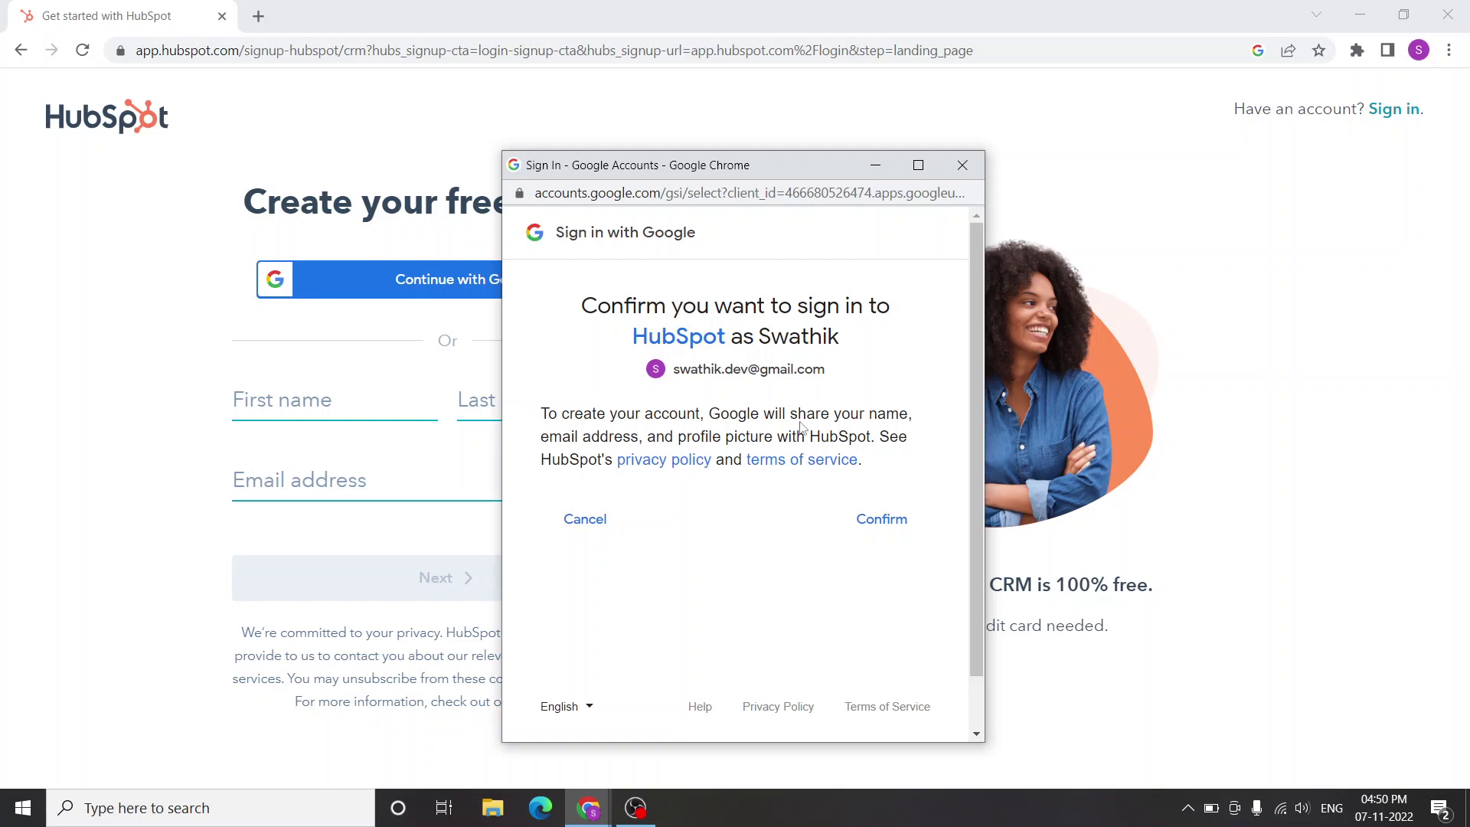
{"action": "left_click", "coordinate": [881, 520]}
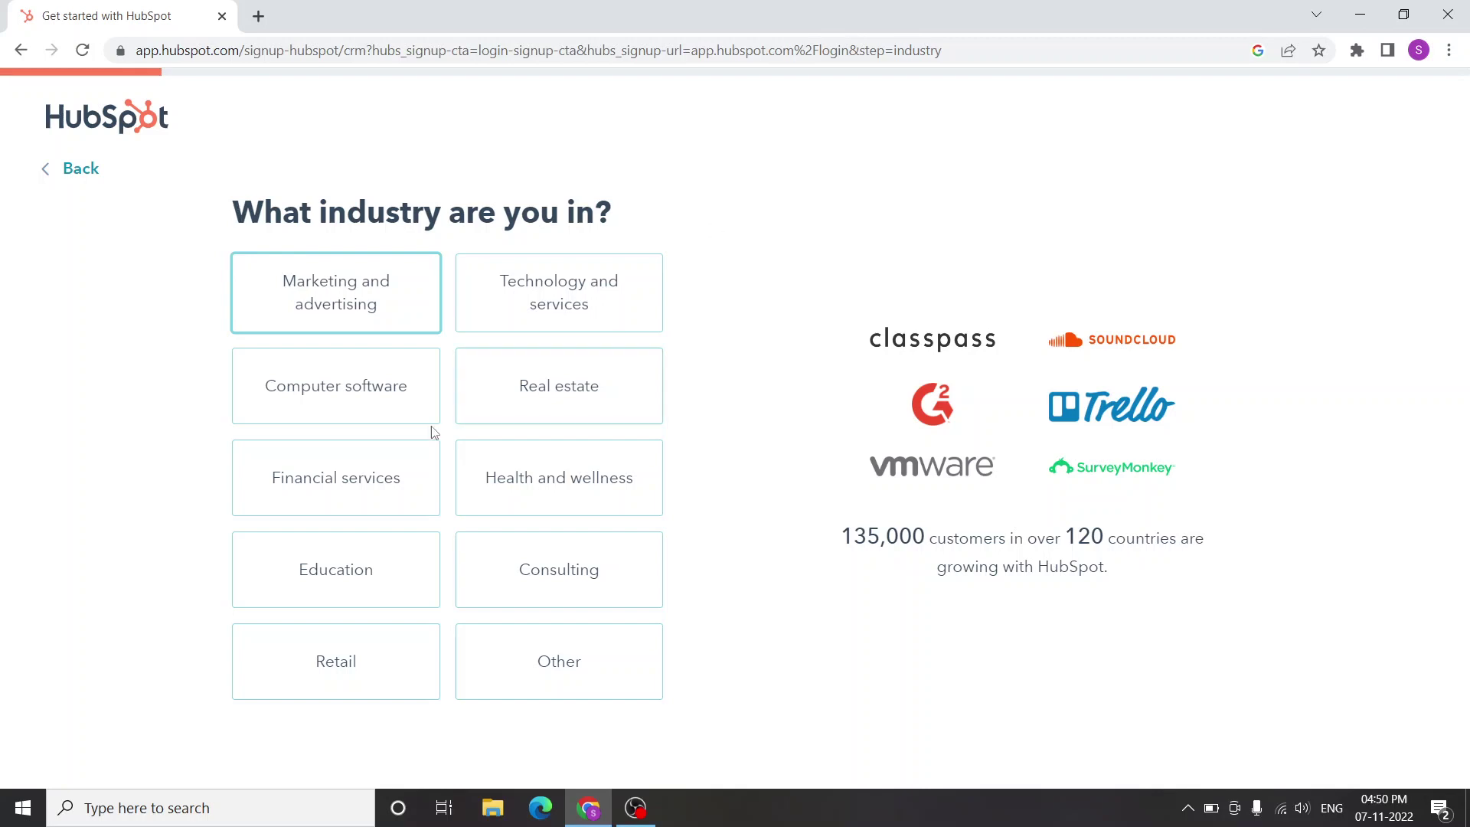
Answer Computer software for industry and Other for job role, and enter company name 'System Admin'.
{"action": "left_click", "coordinate": [368, 393]}
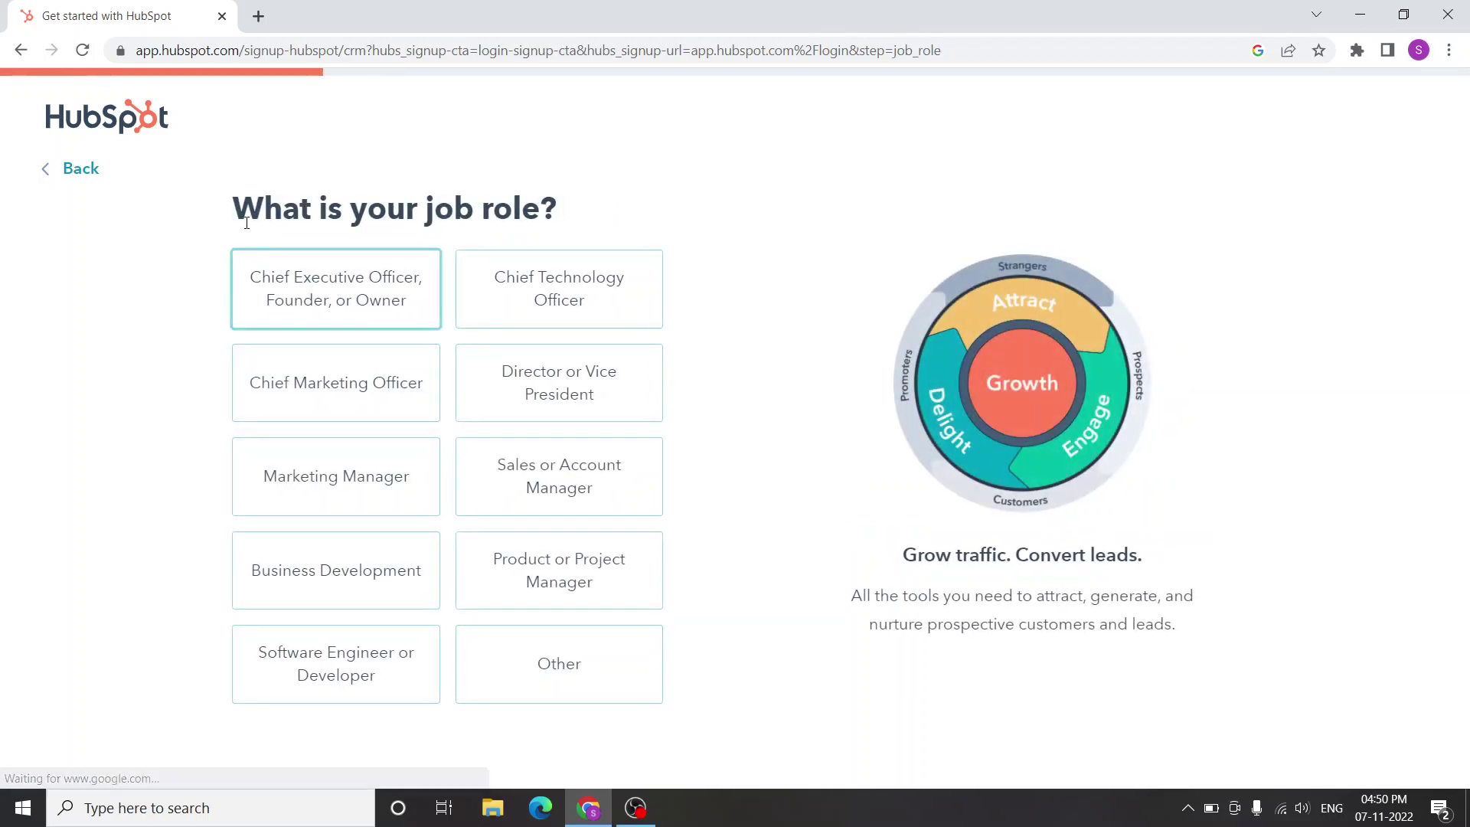
{"action": "left_click_drag", "start_coordinate": [237, 215], "coordinate": [585, 220]}
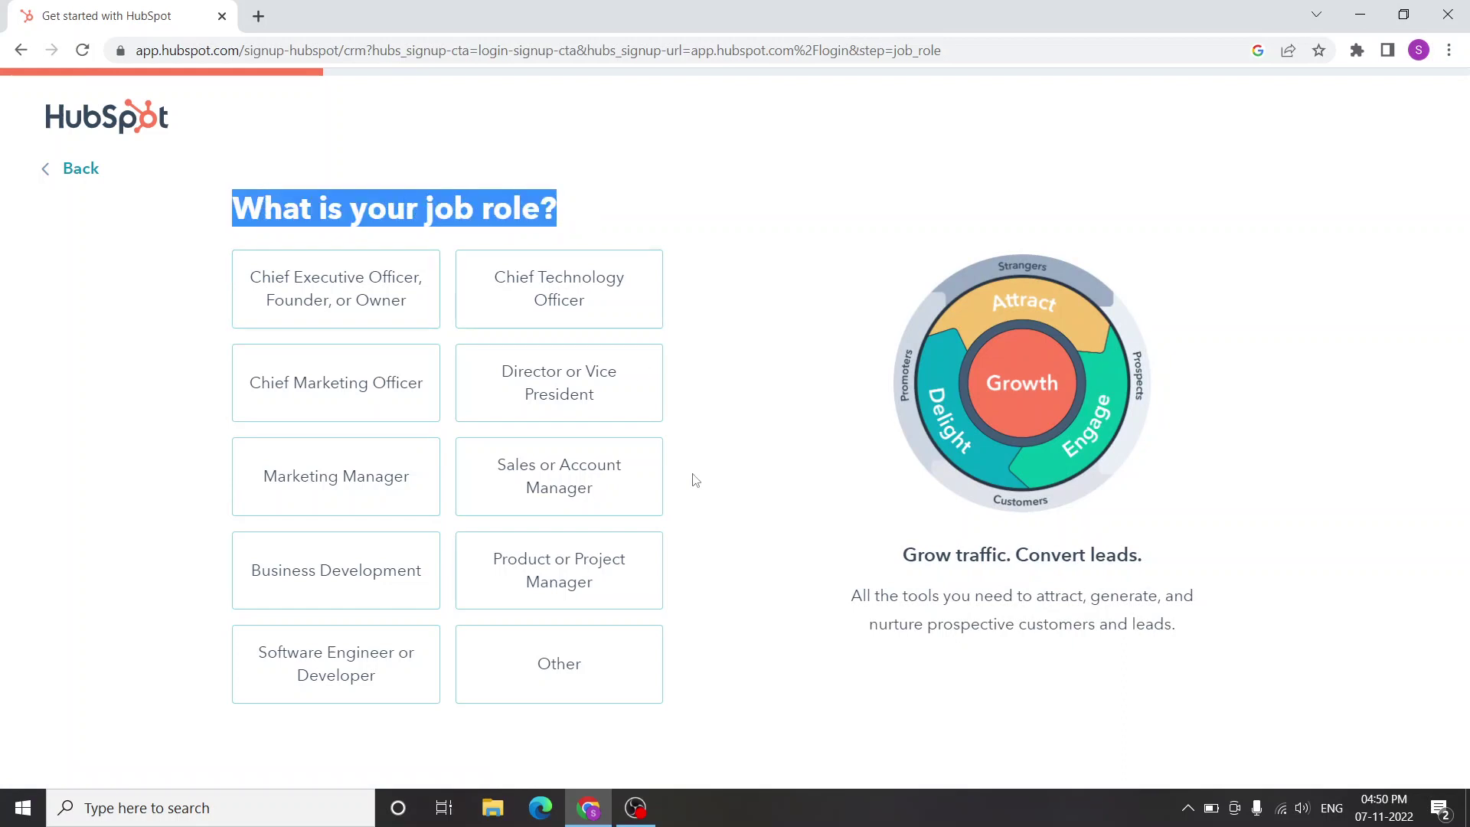
{"action": "left_click", "coordinate": [766, 586]}
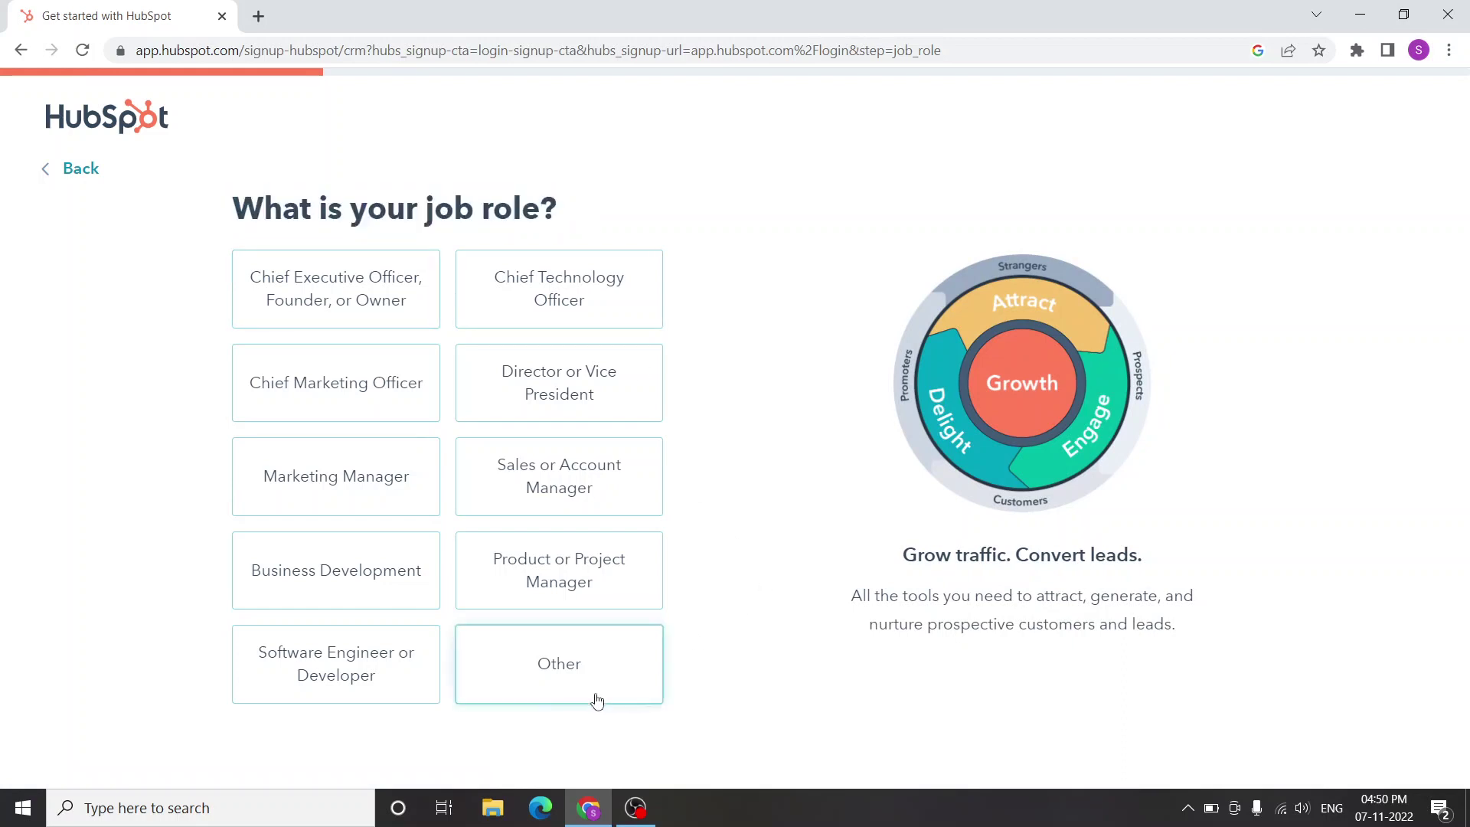
{"action": "left_click", "coordinate": [512, 673]}
{"action": "left_click", "coordinate": [432, 460]}
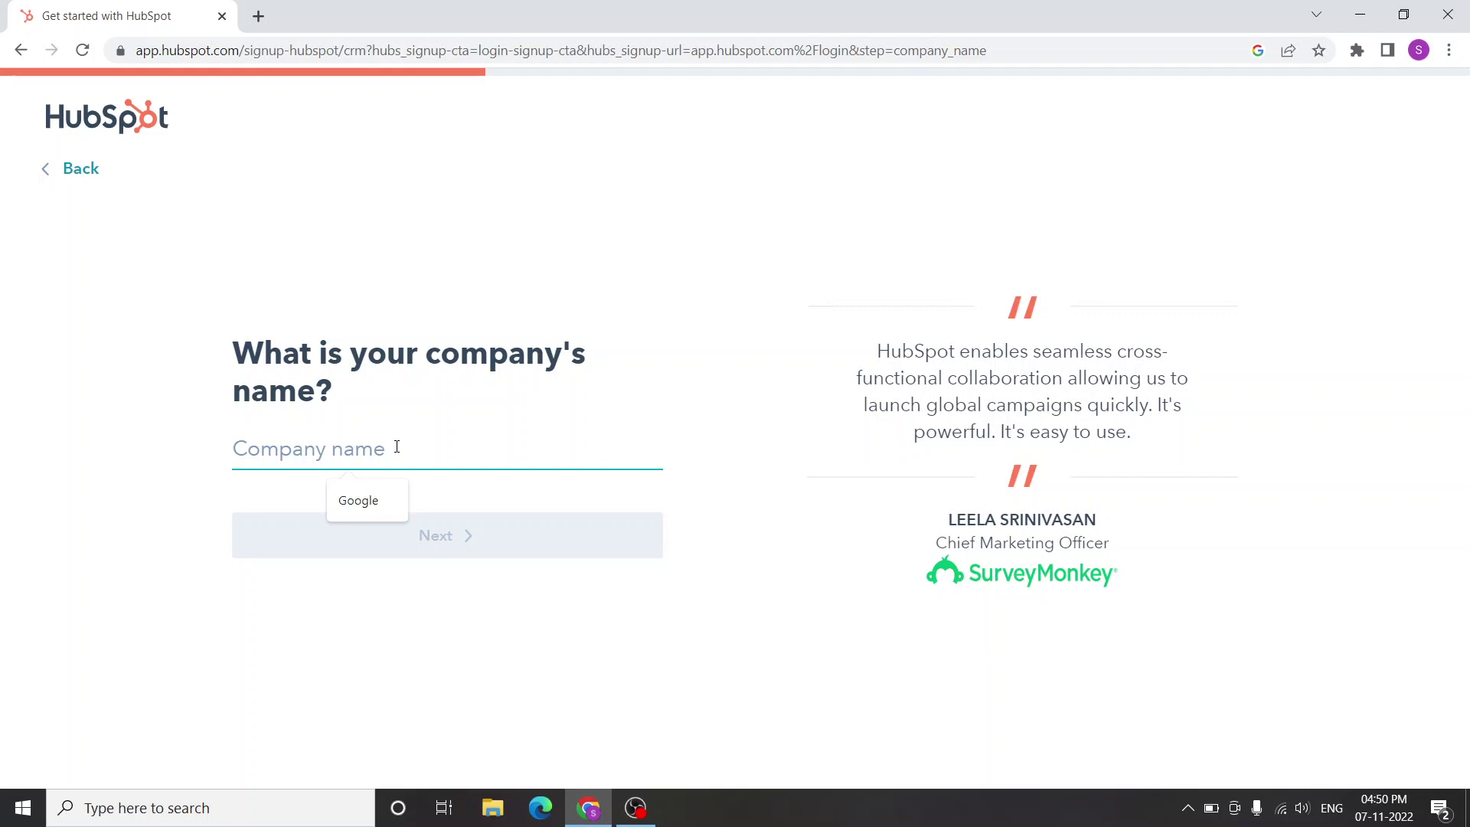
{"action": "type", "text": "Syst"}
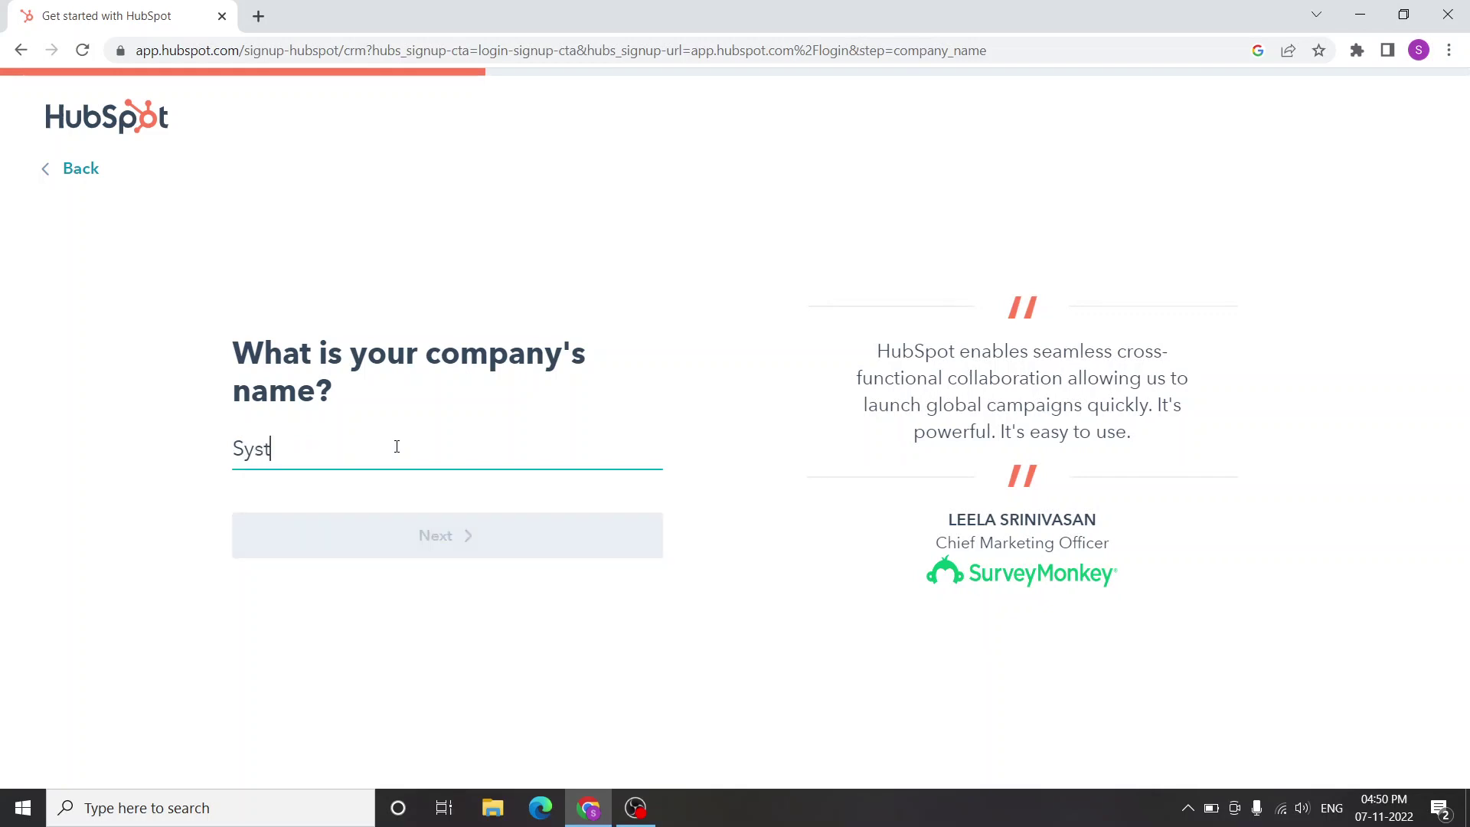
{"action": "type", "text": "em ad"}
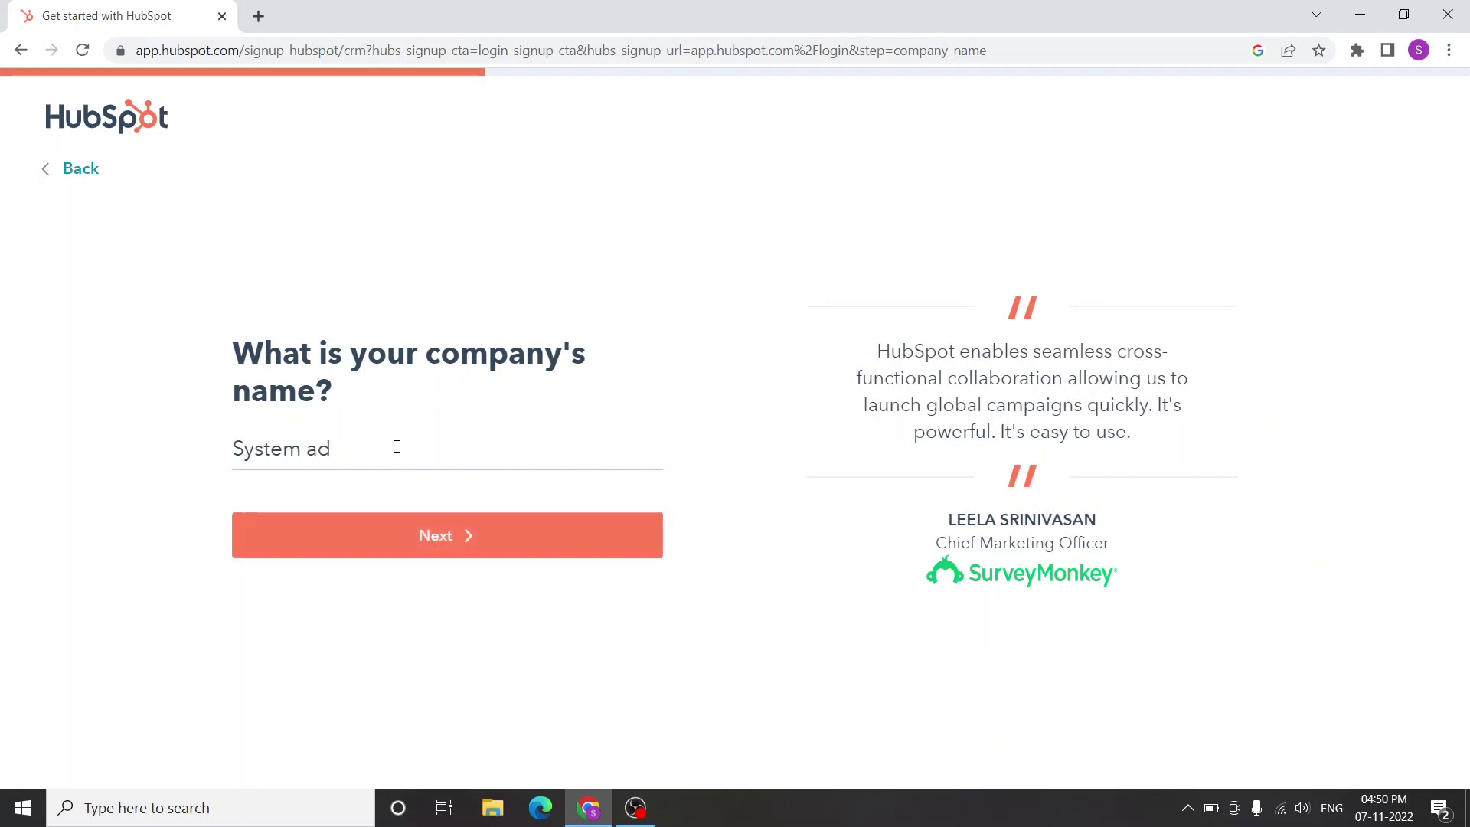
{"action": "type", "text": "mi"}
{"action": "type", "text": "n"}
{"action": "left_click_drag", "start_coordinate": [303, 448], "coordinate": [317, 446]}
{"action": "type", "text": "A"}
{"action": "key", "text": "Return"}
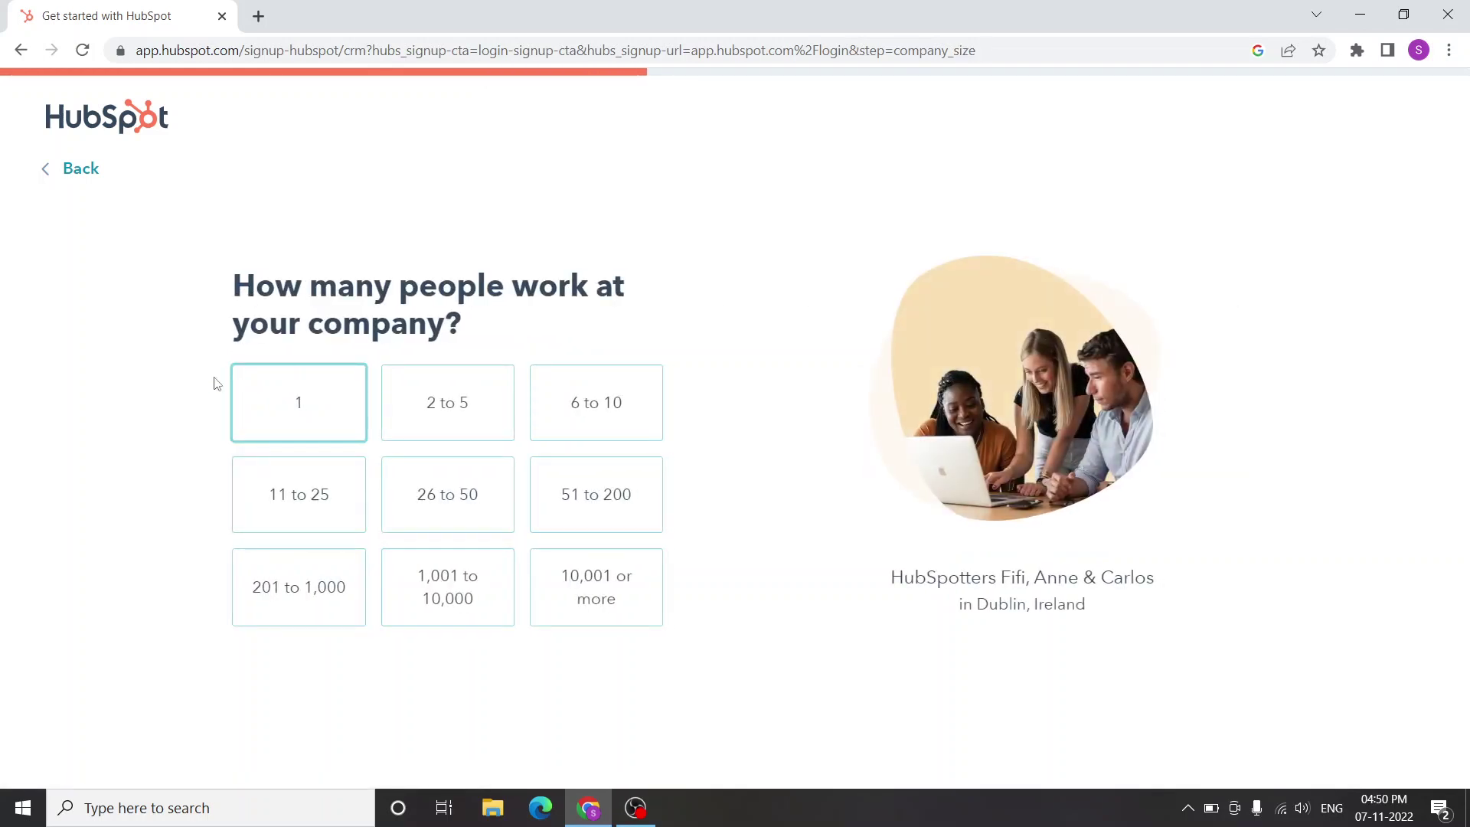
Choose a one-person company size and enter hubtest.com as the company website.
{"action": "left_click", "coordinate": [317, 416]}
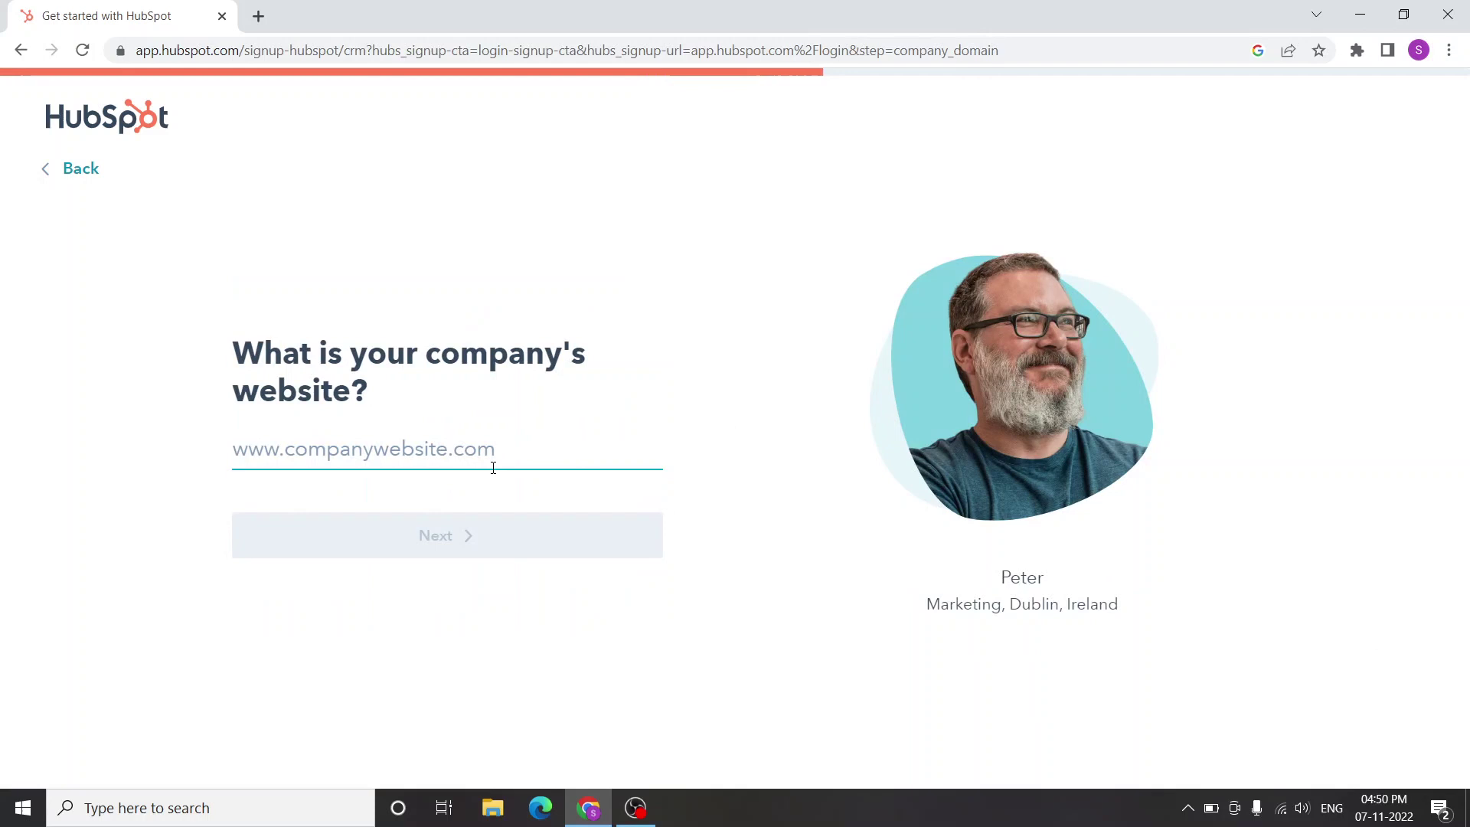
{"action": "left_click", "coordinate": [401, 449]}
{"action": "left_click", "coordinate": [316, 455]}
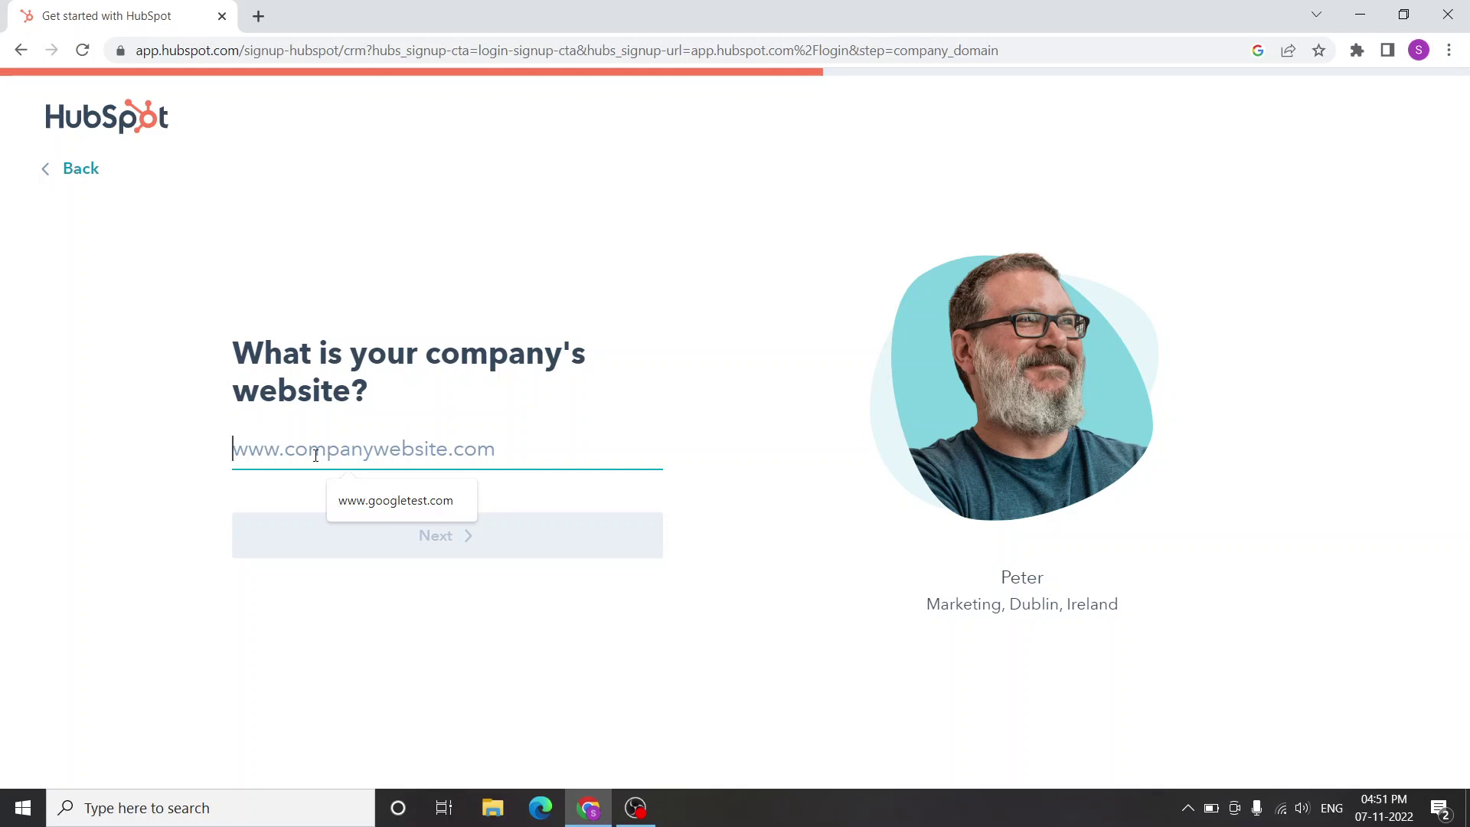
{"action": "type", "text": "Hu"}
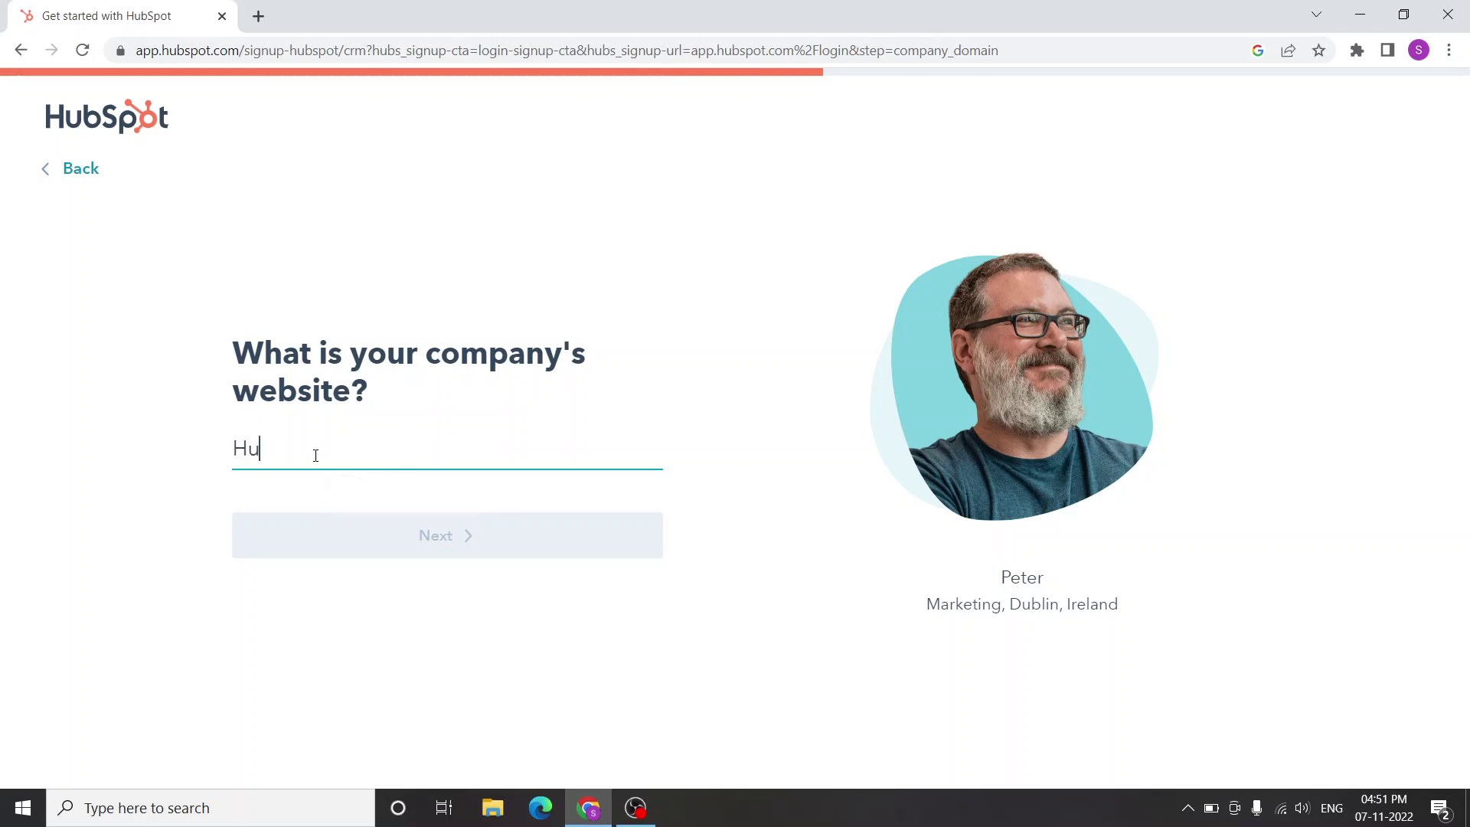
{"action": "type", "text": "btest."}
{"action": "type", "text": "com"}
{"action": "left_click_drag", "start_coordinate": [248, 456], "coordinate": [125, 459]}
{"action": "type", "text": "h"}
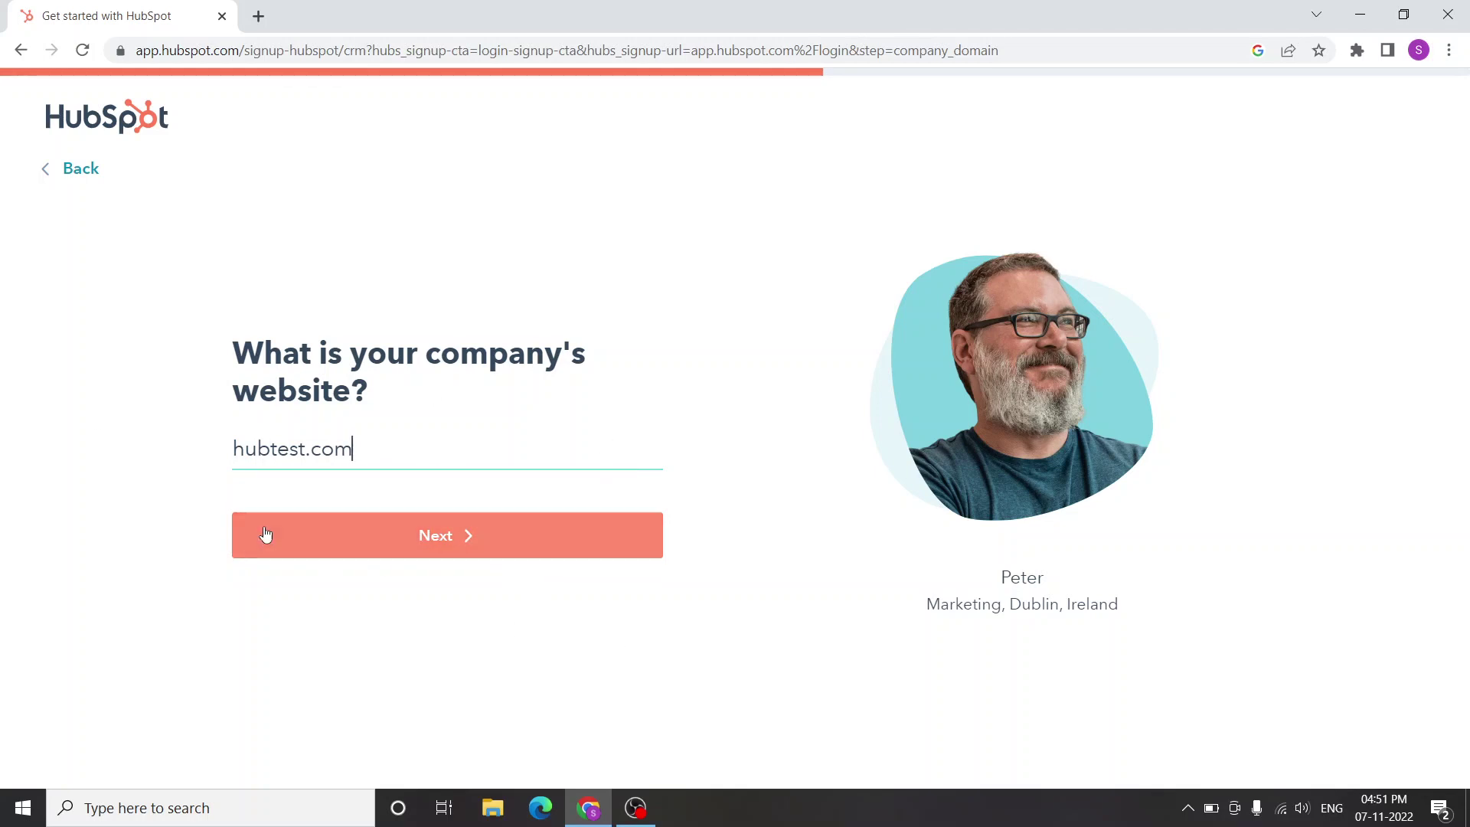
{"action": "left_click", "coordinate": [462, 547]}
{"action": "left_click", "coordinate": [478, 558]}
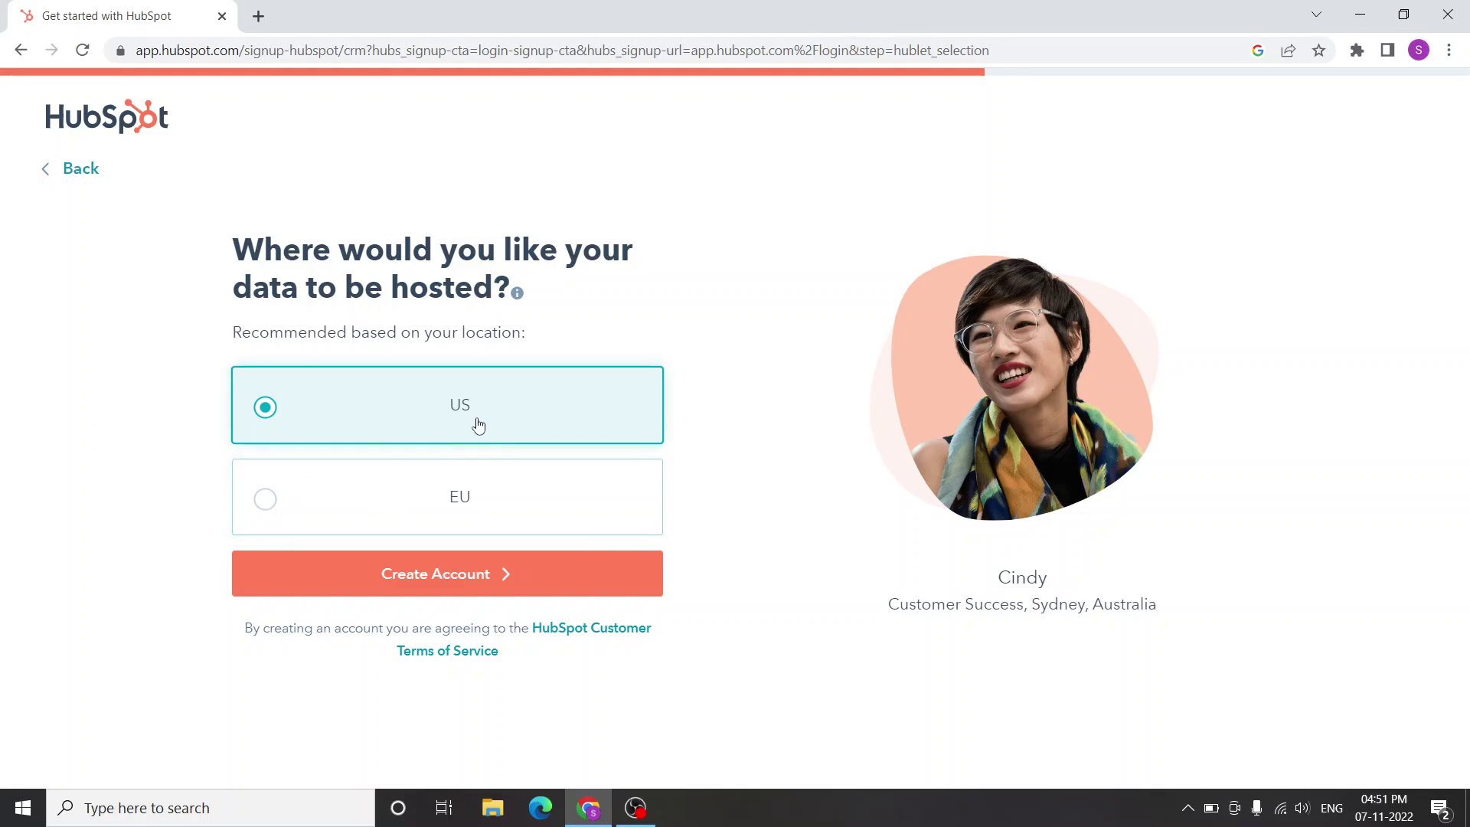
Keep US data hosting and create the HubSpot account.
{"action": "left_click", "coordinate": [495, 574]}
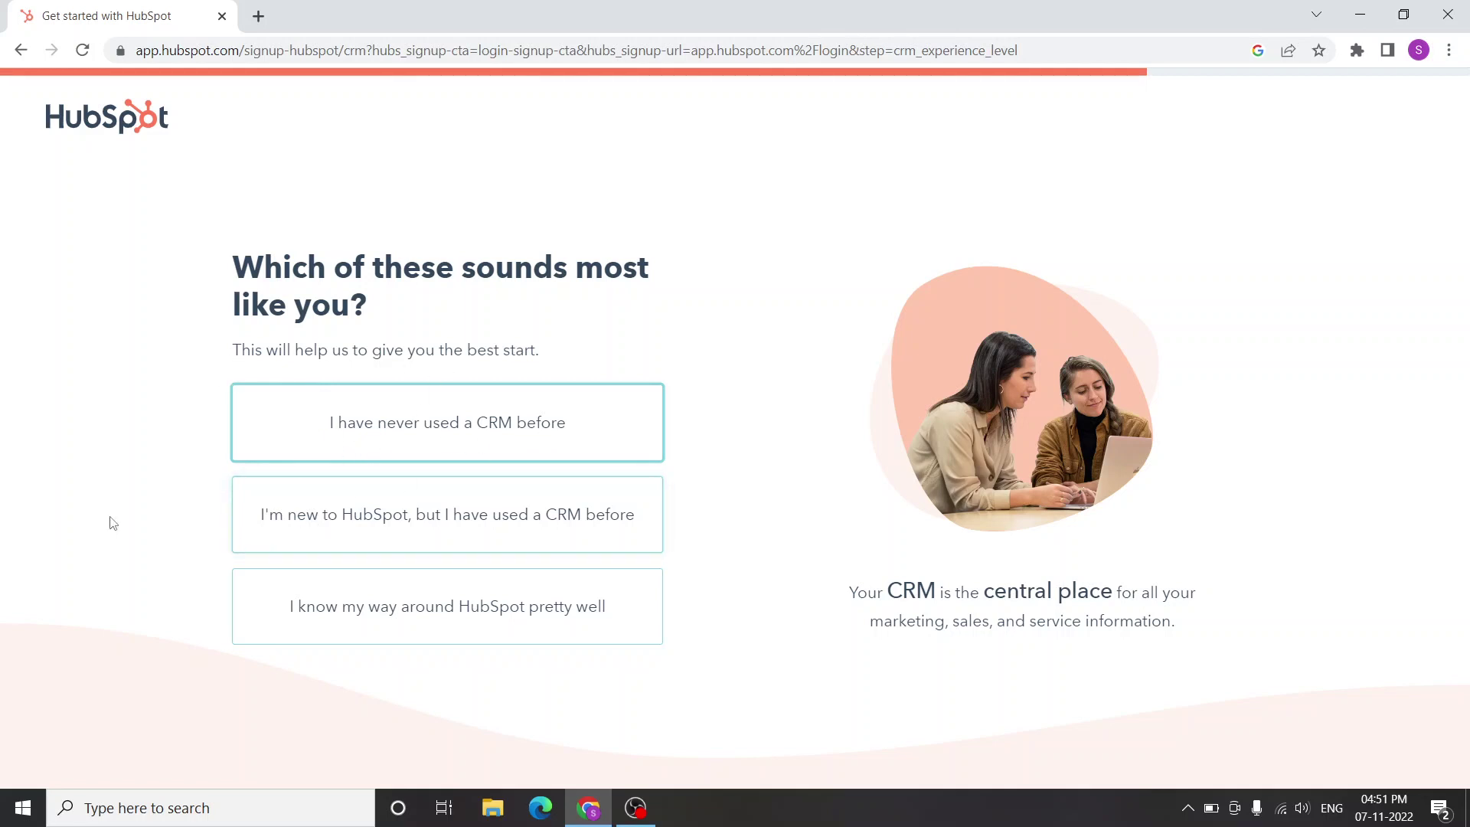
Answer 'I have never used a CRM before', start the demo, and begin importing contacts.
{"action": "left_click", "coordinate": [402, 456]}
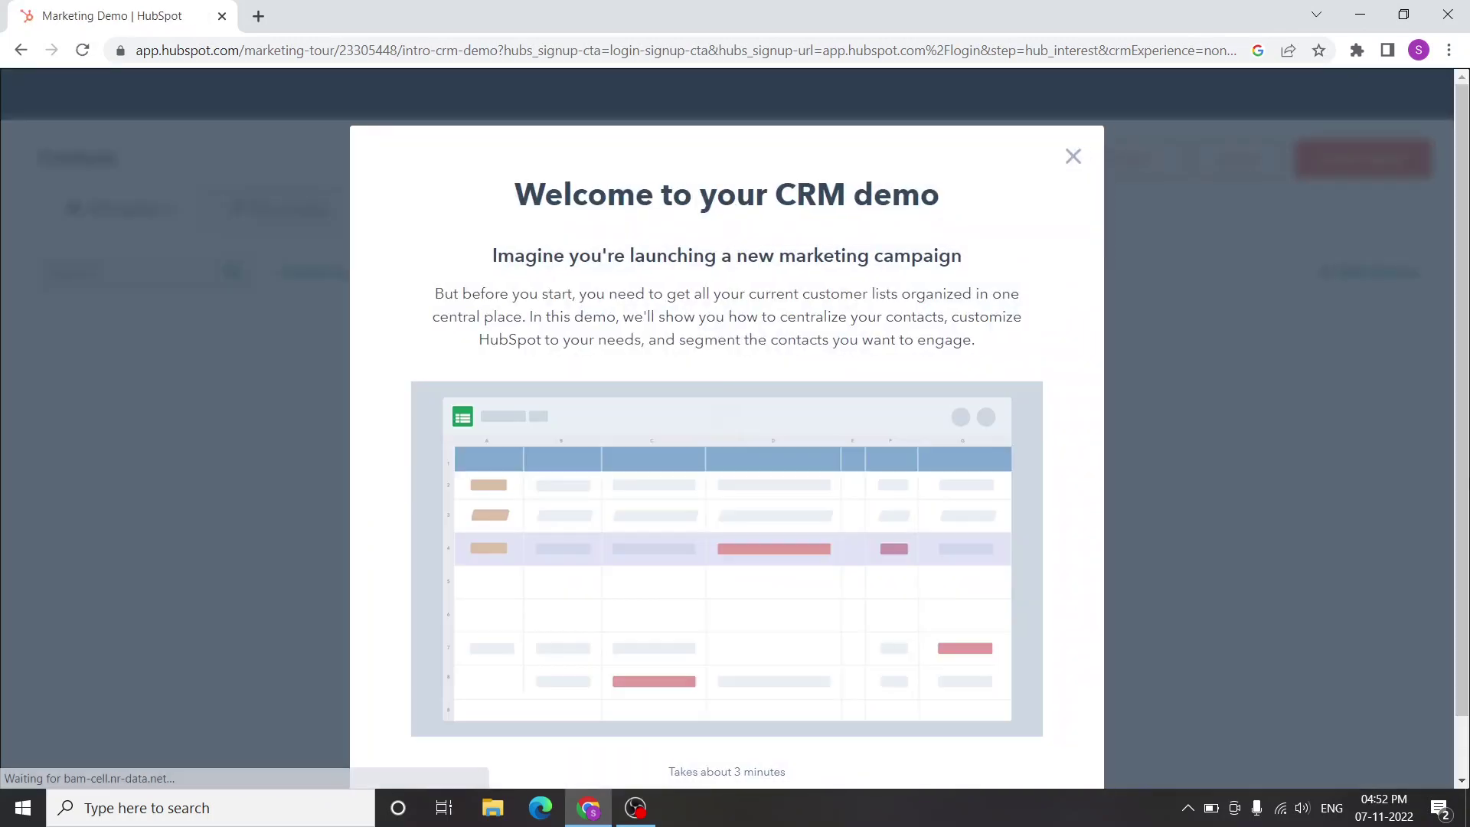
{"action": "scroll", "coordinate": [872, 434], "scroll_direction": "down", "scroll_amount": 2}
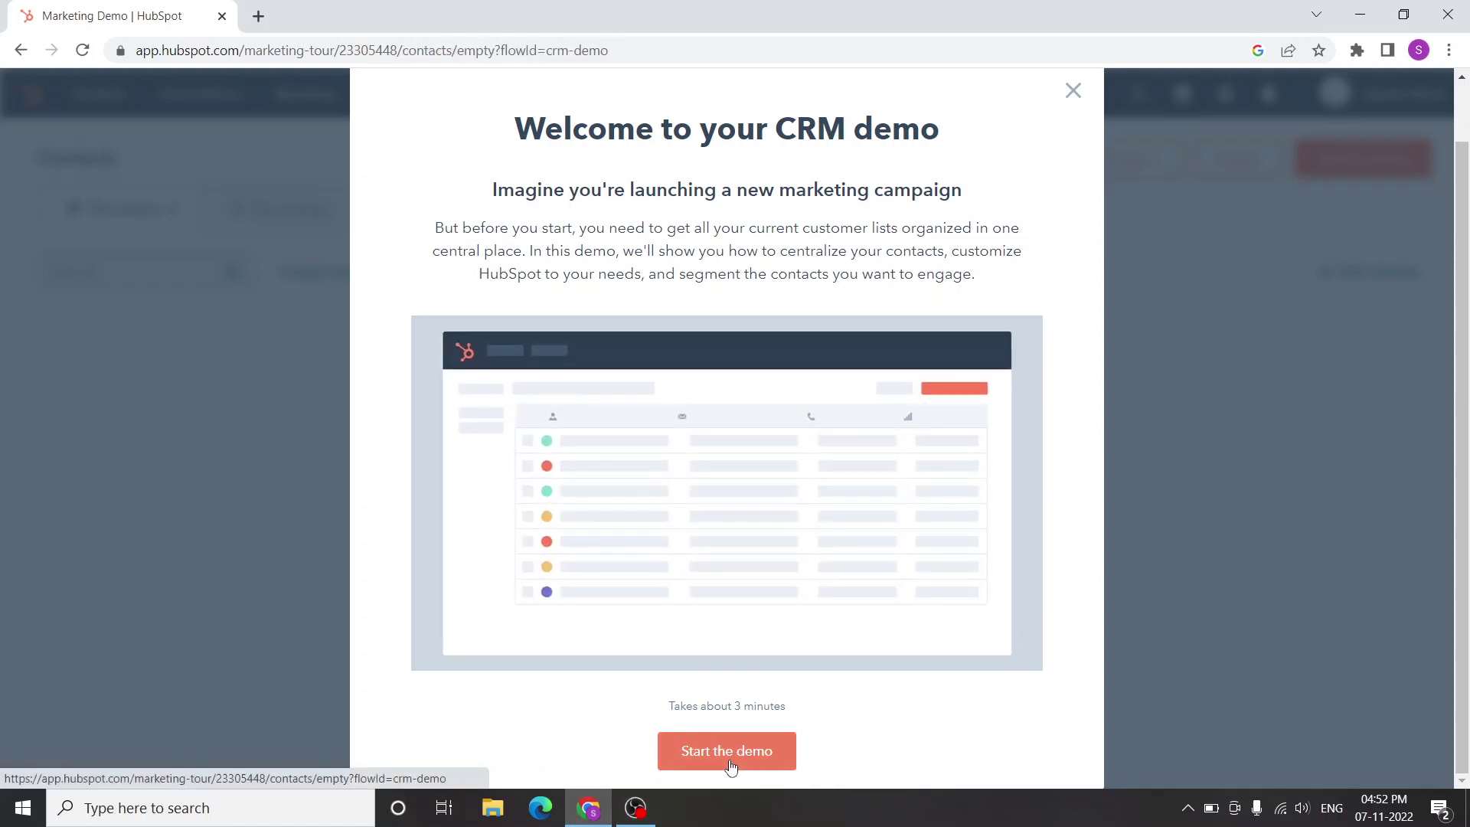
{"action": "left_click", "coordinate": [729, 761]}
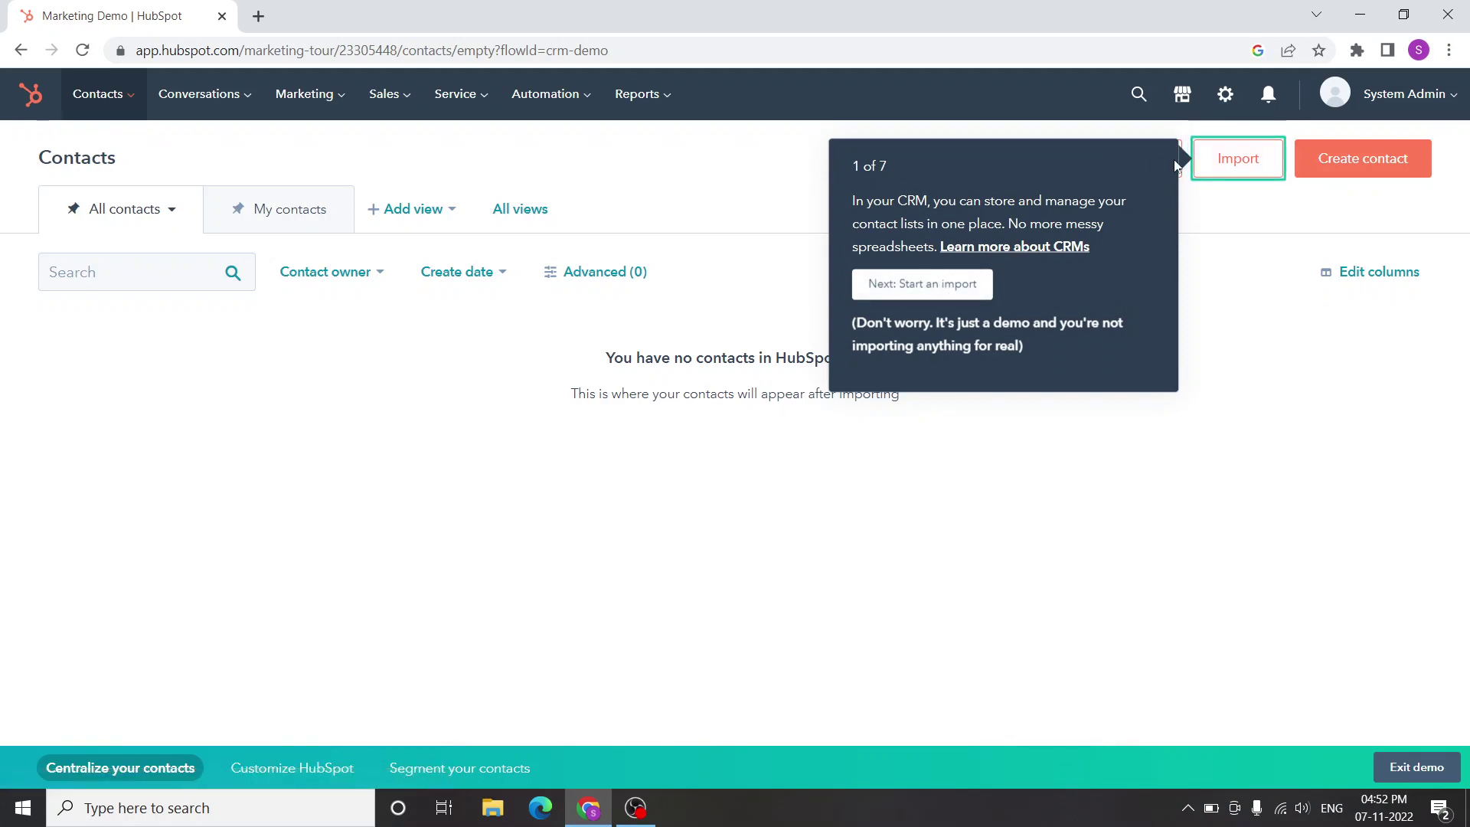
{"action": "left_click", "coordinate": [1230, 166]}
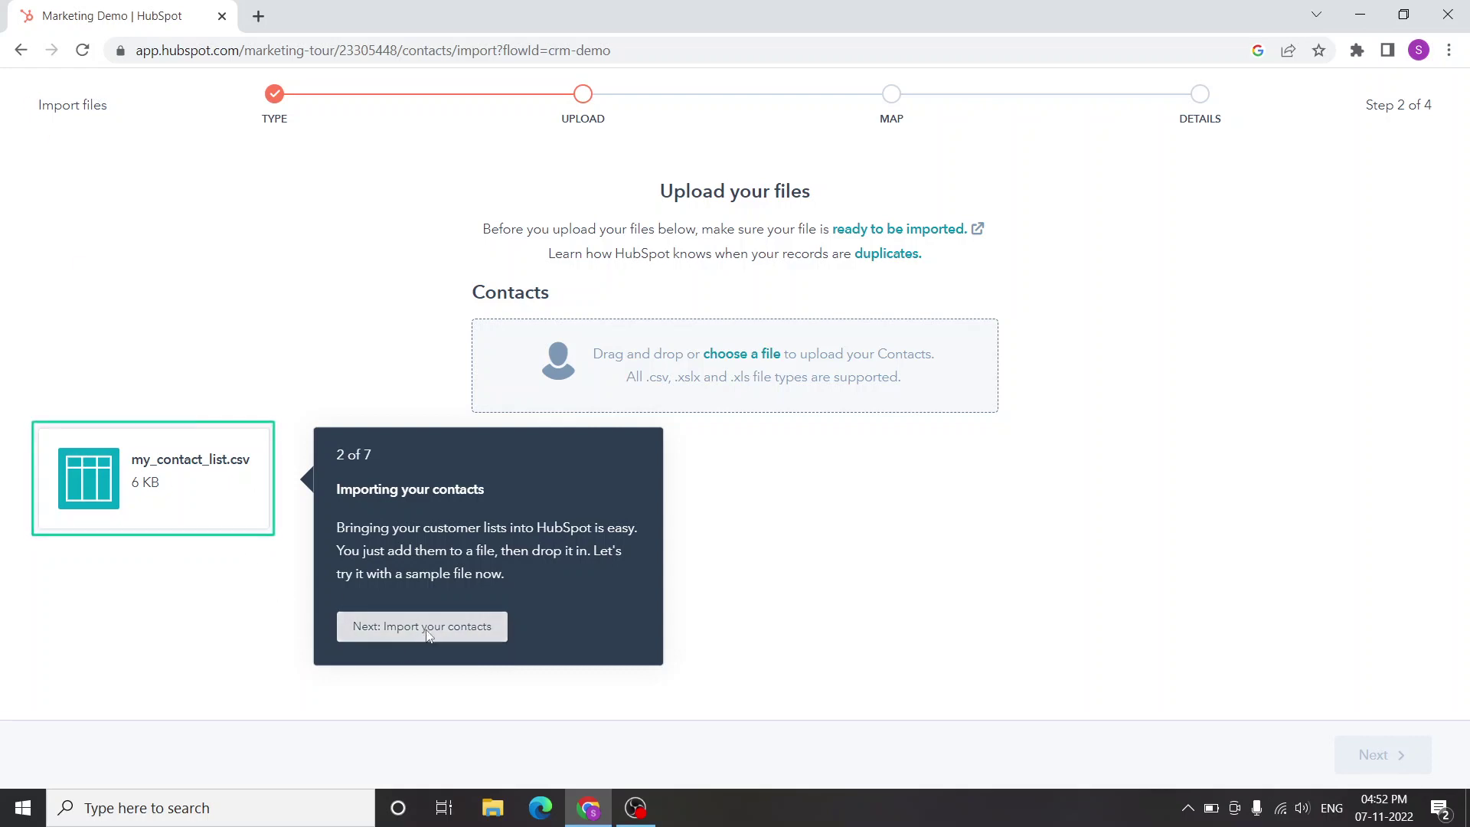
Add the sample contact file and follow the tour through properties to the Footwear customers view.
{"action": "left_click", "coordinate": [500, 626]}
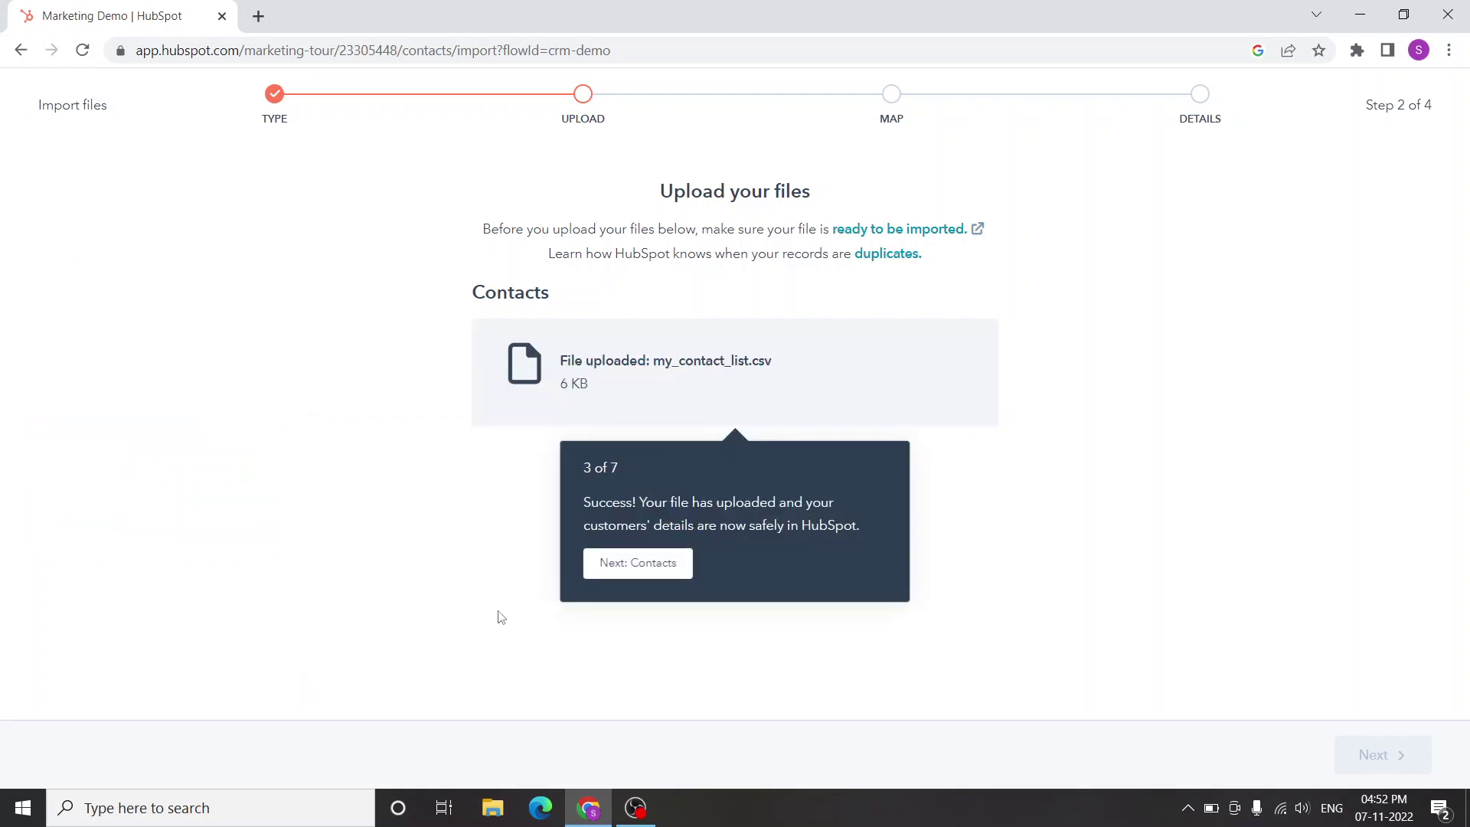
{"action": "left_click", "coordinate": [617, 565]}
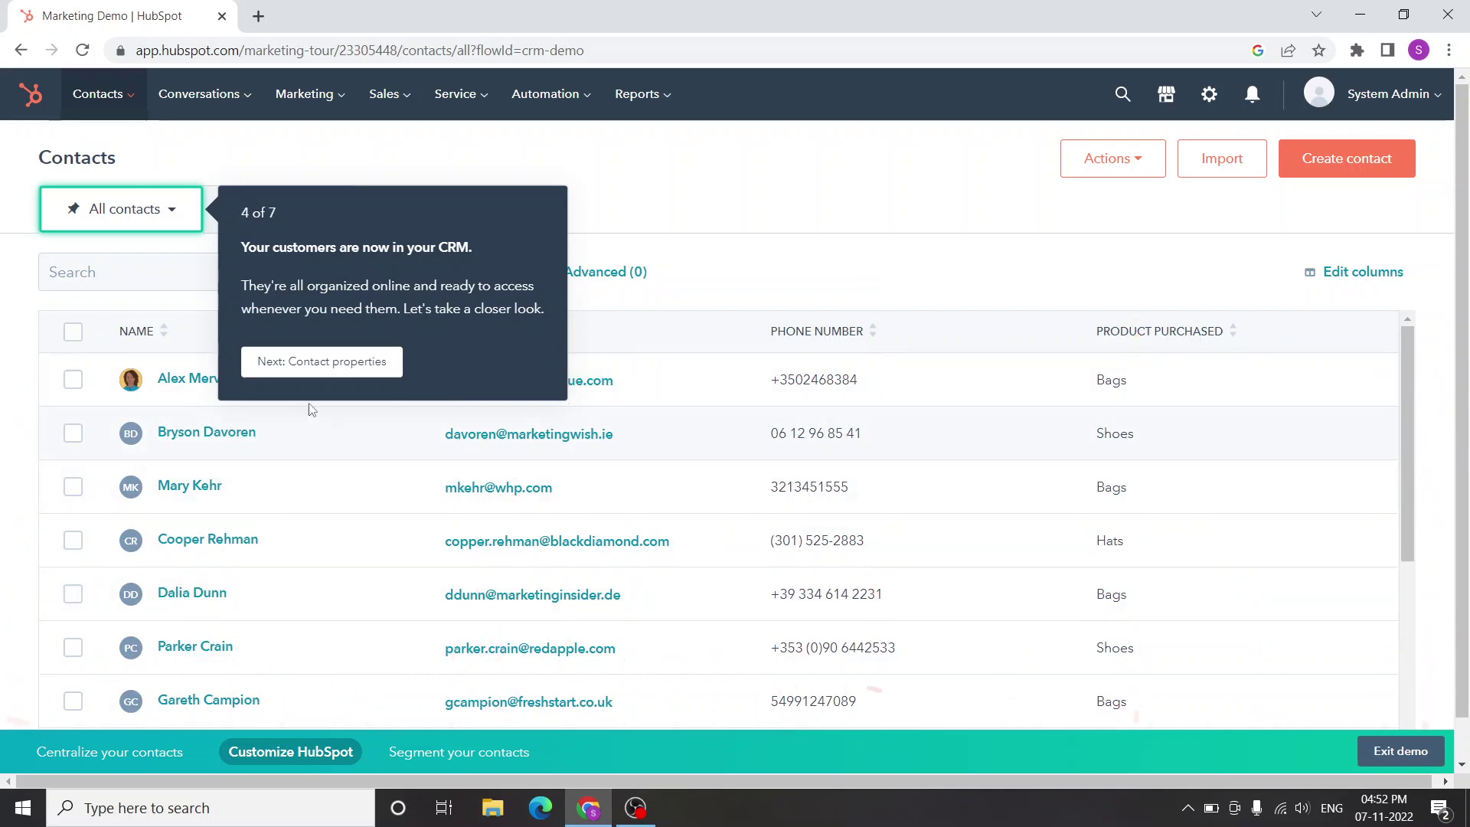
{"action": "left_click", "coordinate": [339, 364]}
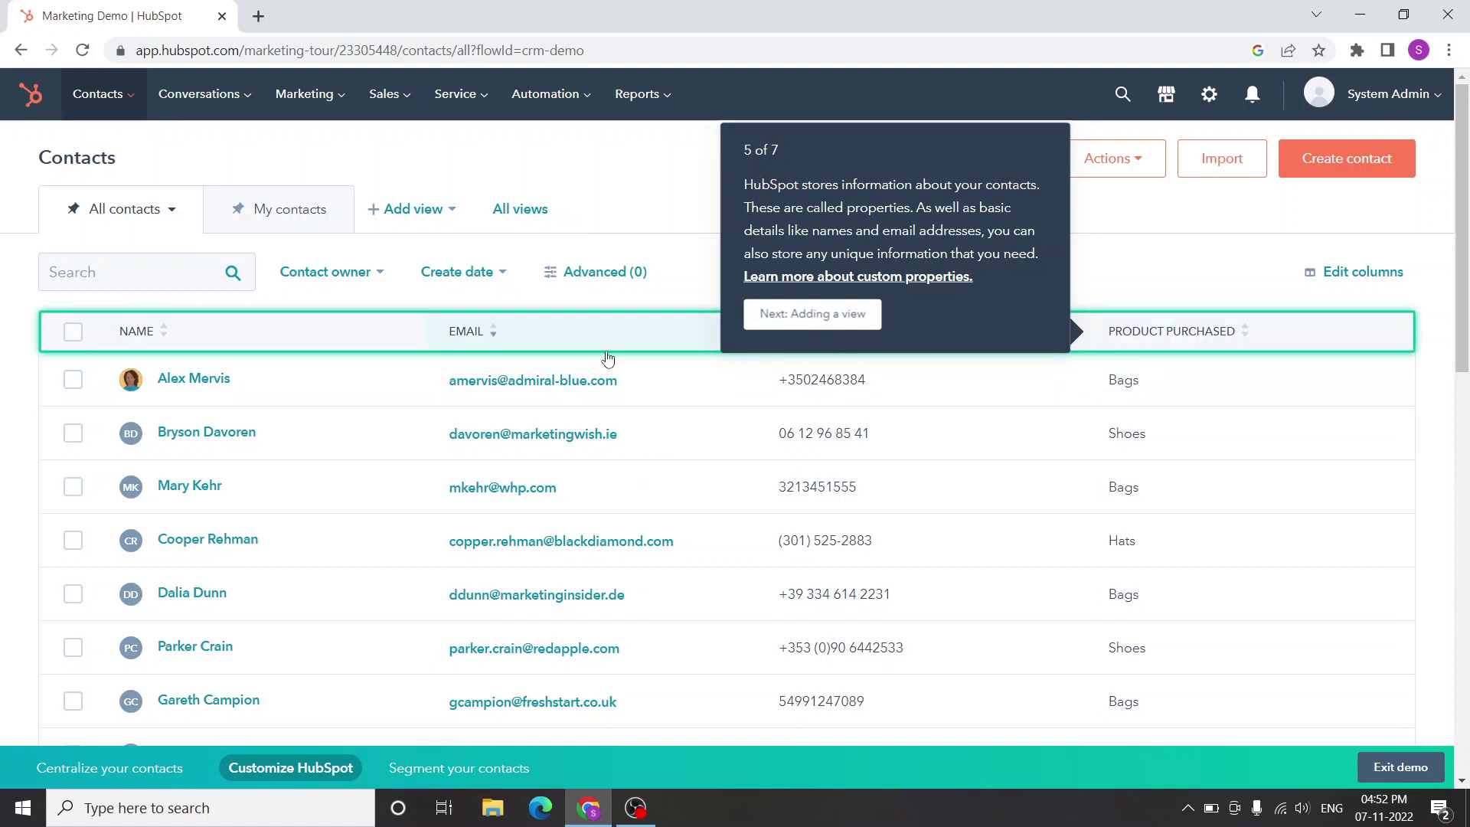
{"action": "left_click", "coordinate": [846, 320]}
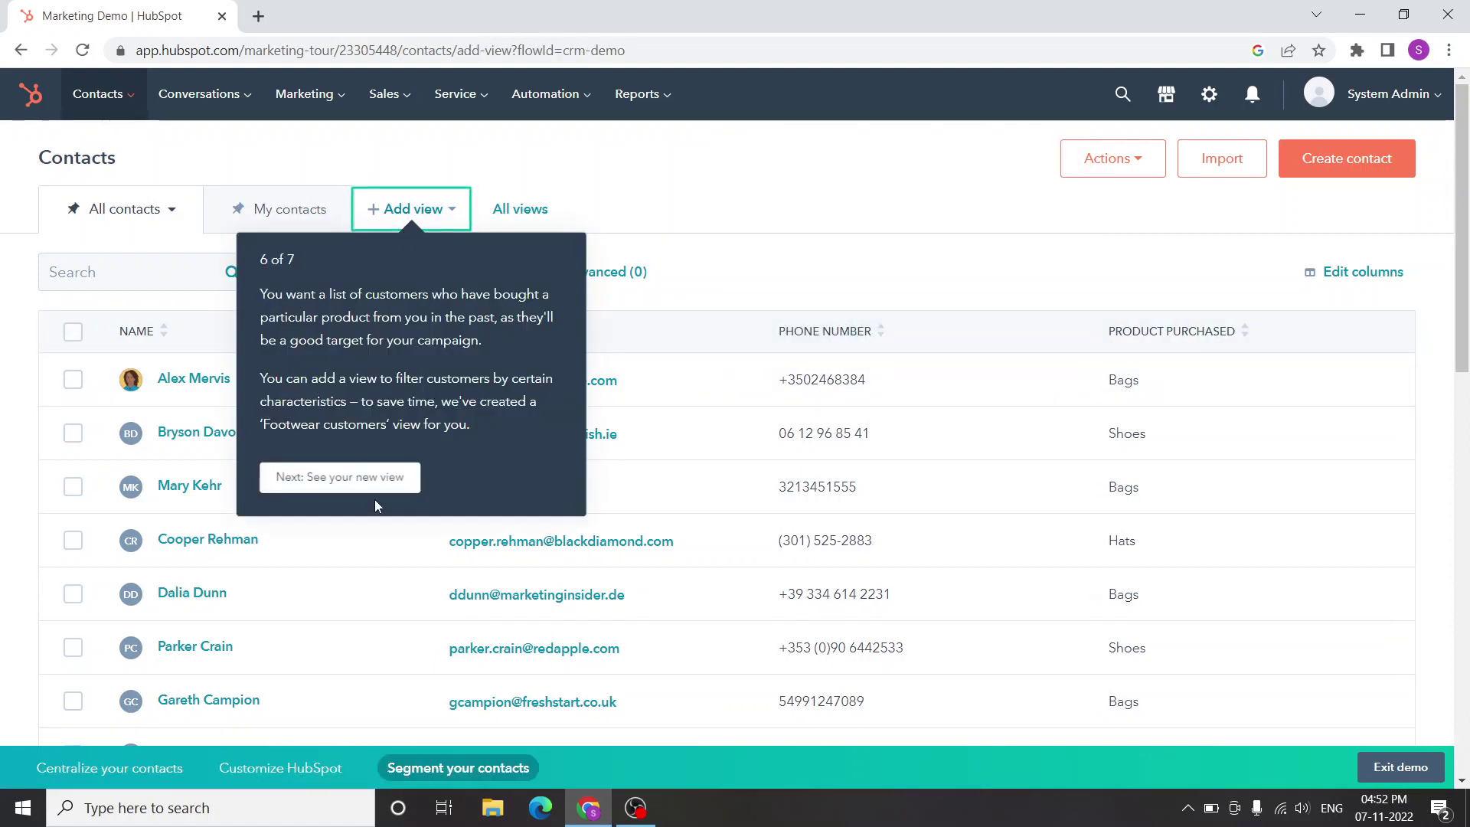
{"action": "left_click", "coordinate": [364, 480]}
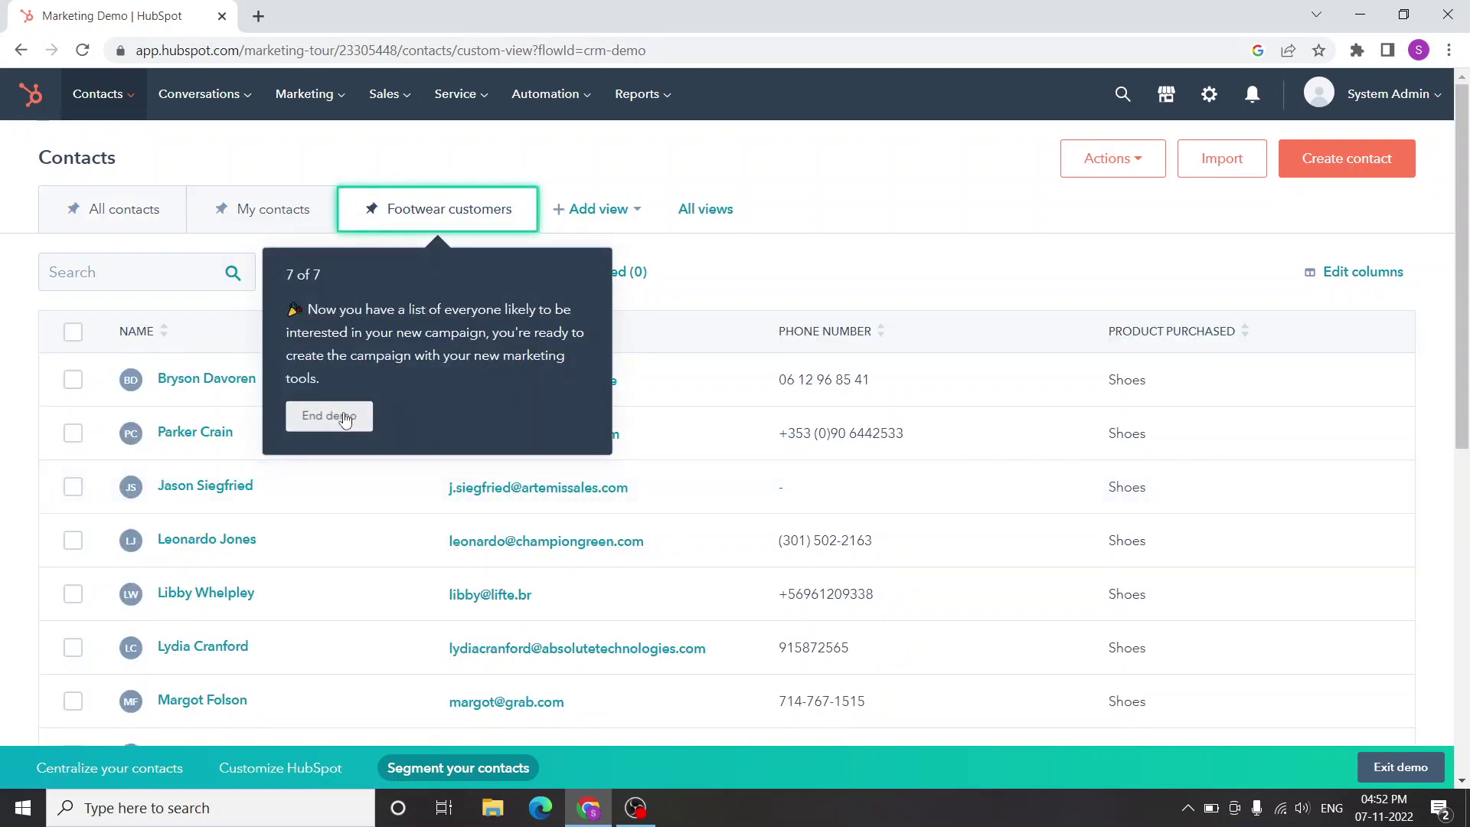
{"action": "left_click", "coordinate": [333, 416]}
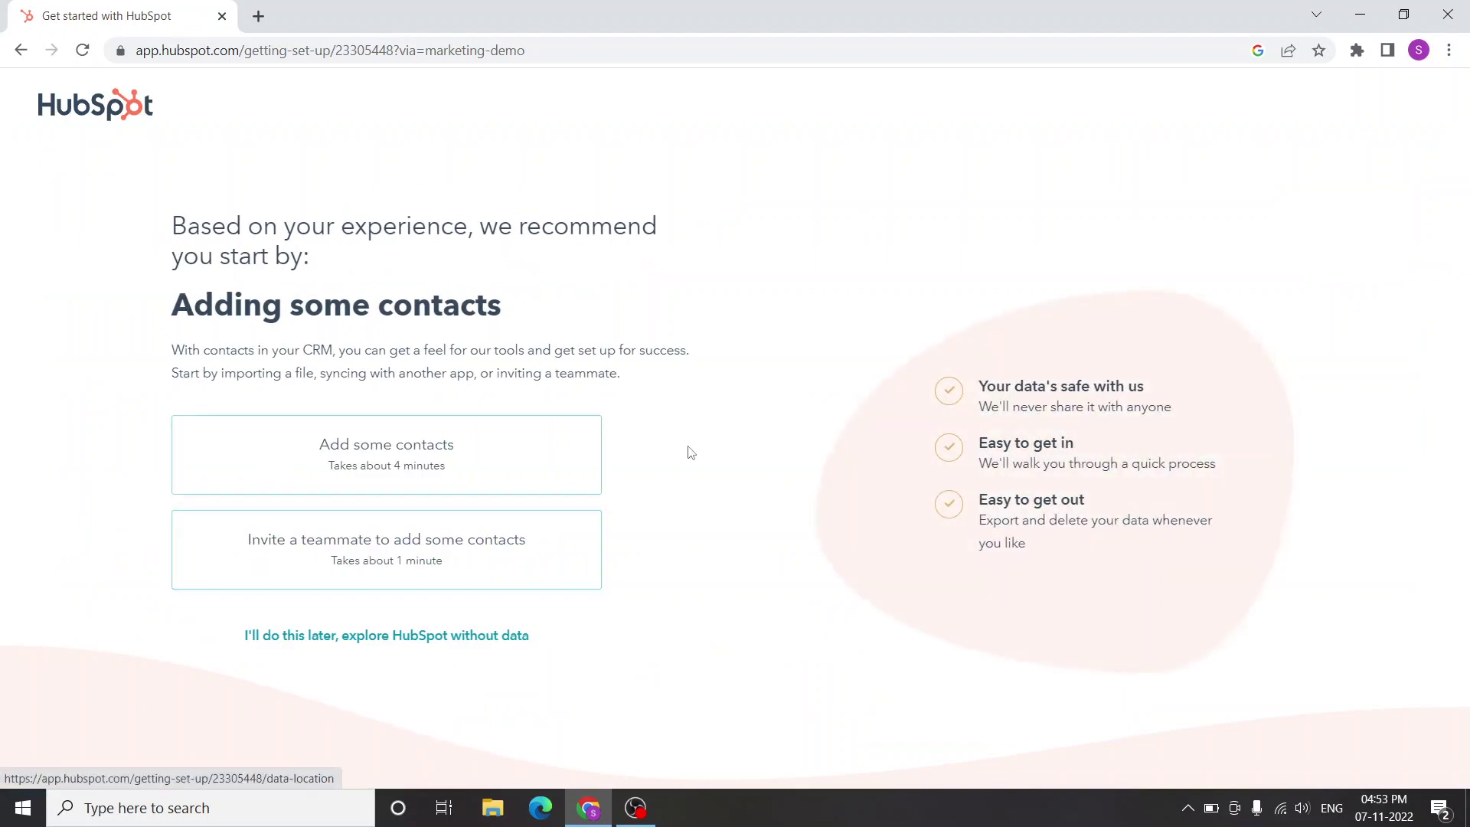
Skip adding contacts for now and choose to explore HubSpot without data.
{"action": "left_click", "coordinate": [442, 451]}
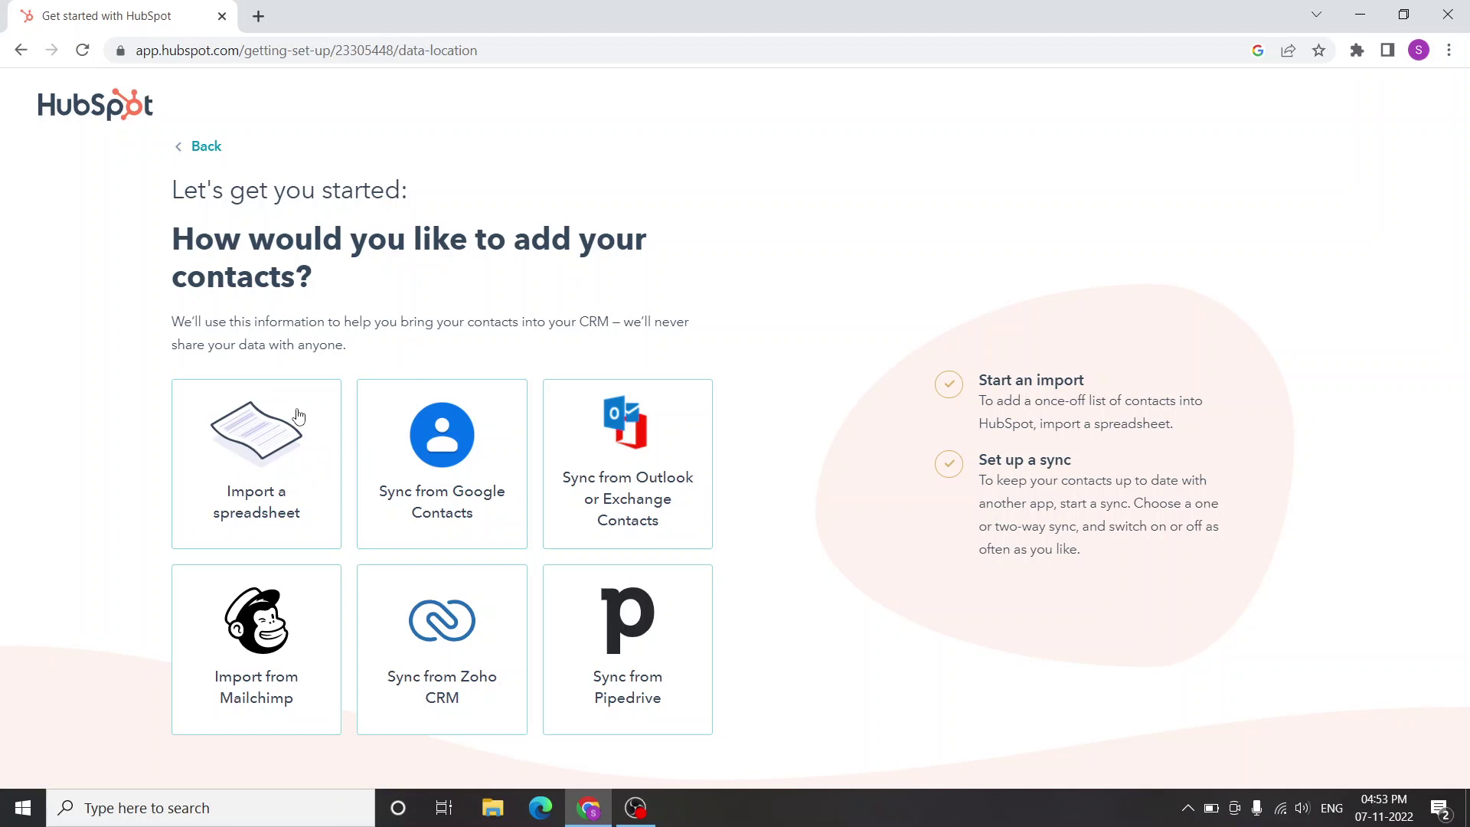
{"action": "left_click", "coordinate": [206, 146]}
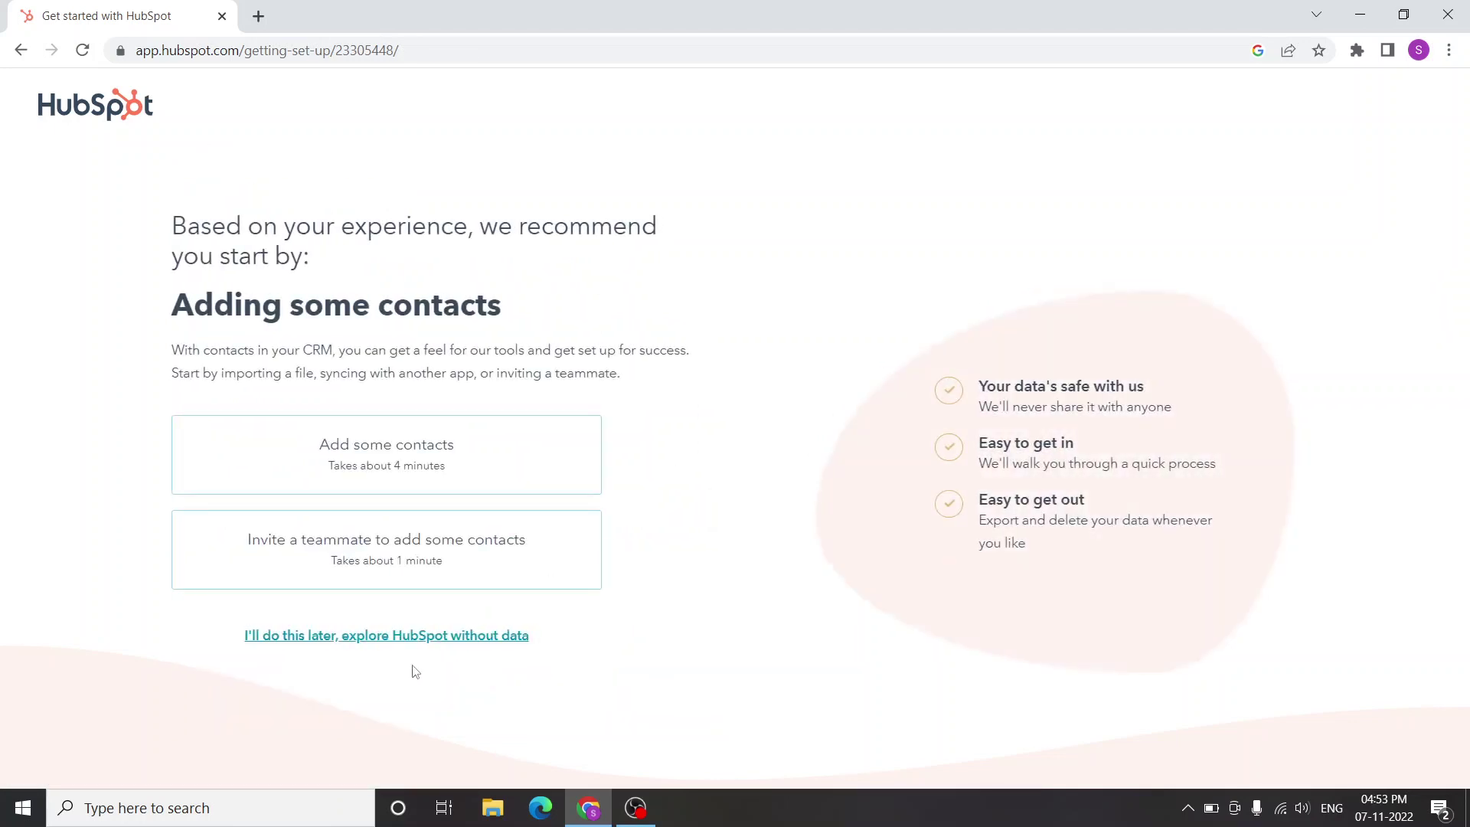
{"action": "left_click", "coordinate": [293, 647]}
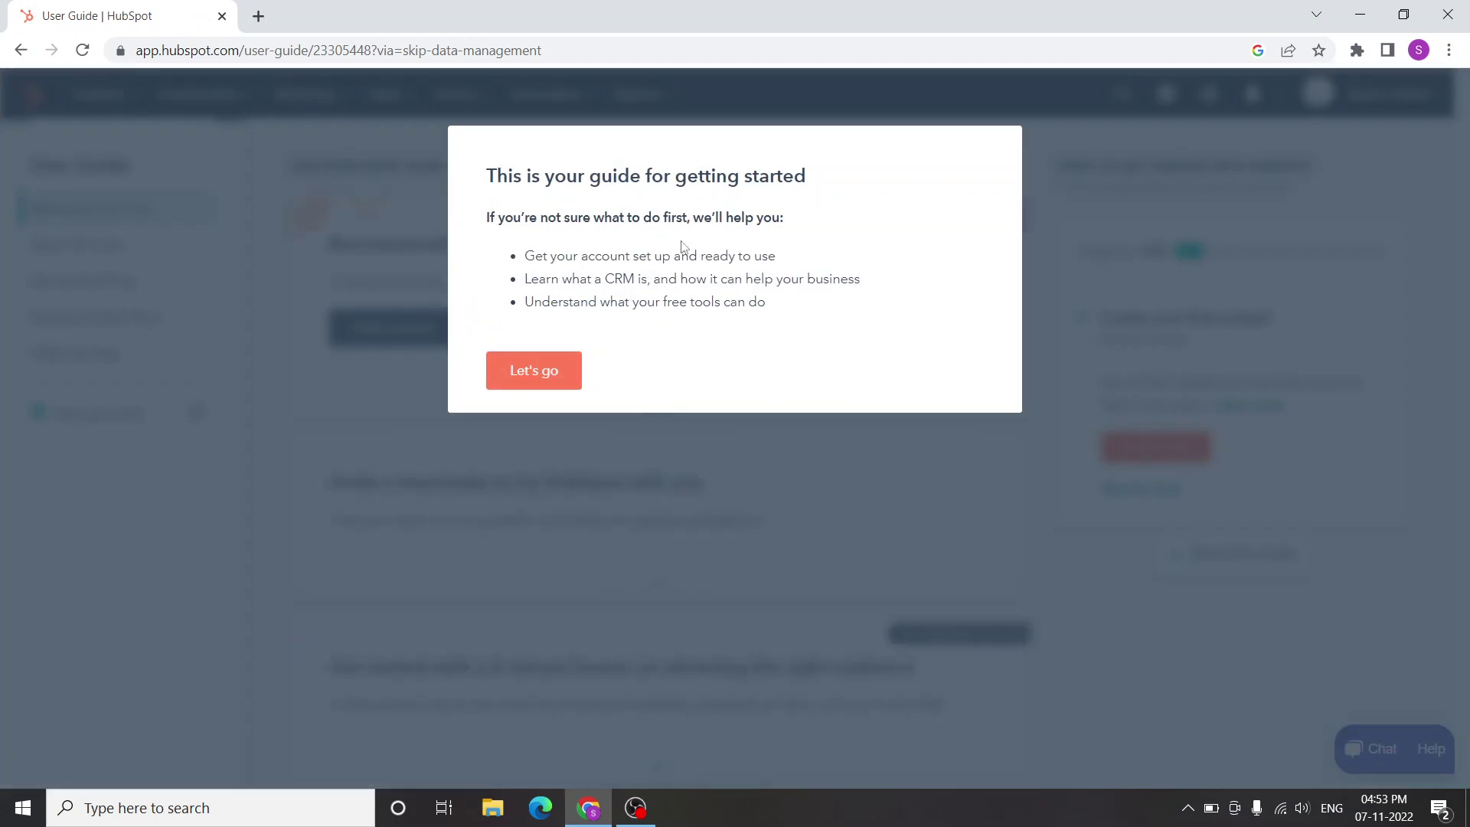
Dismiss the guide introduction and close the 'Creating your first contact' tour.
{"action": "left_click", "coordinate": [562, 373]}
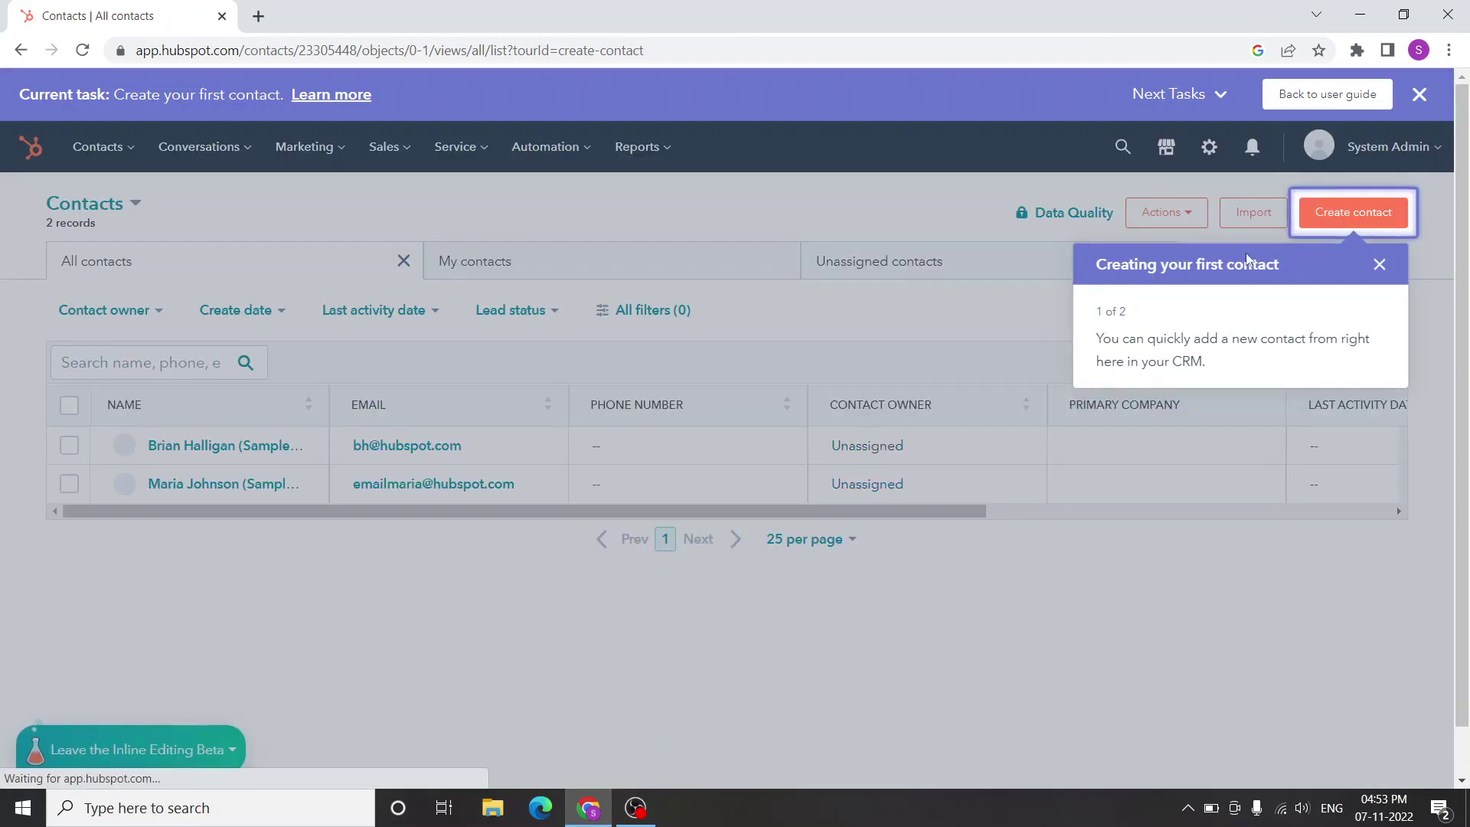
{"action": "left_click", "coordinate": [1378, 263]}
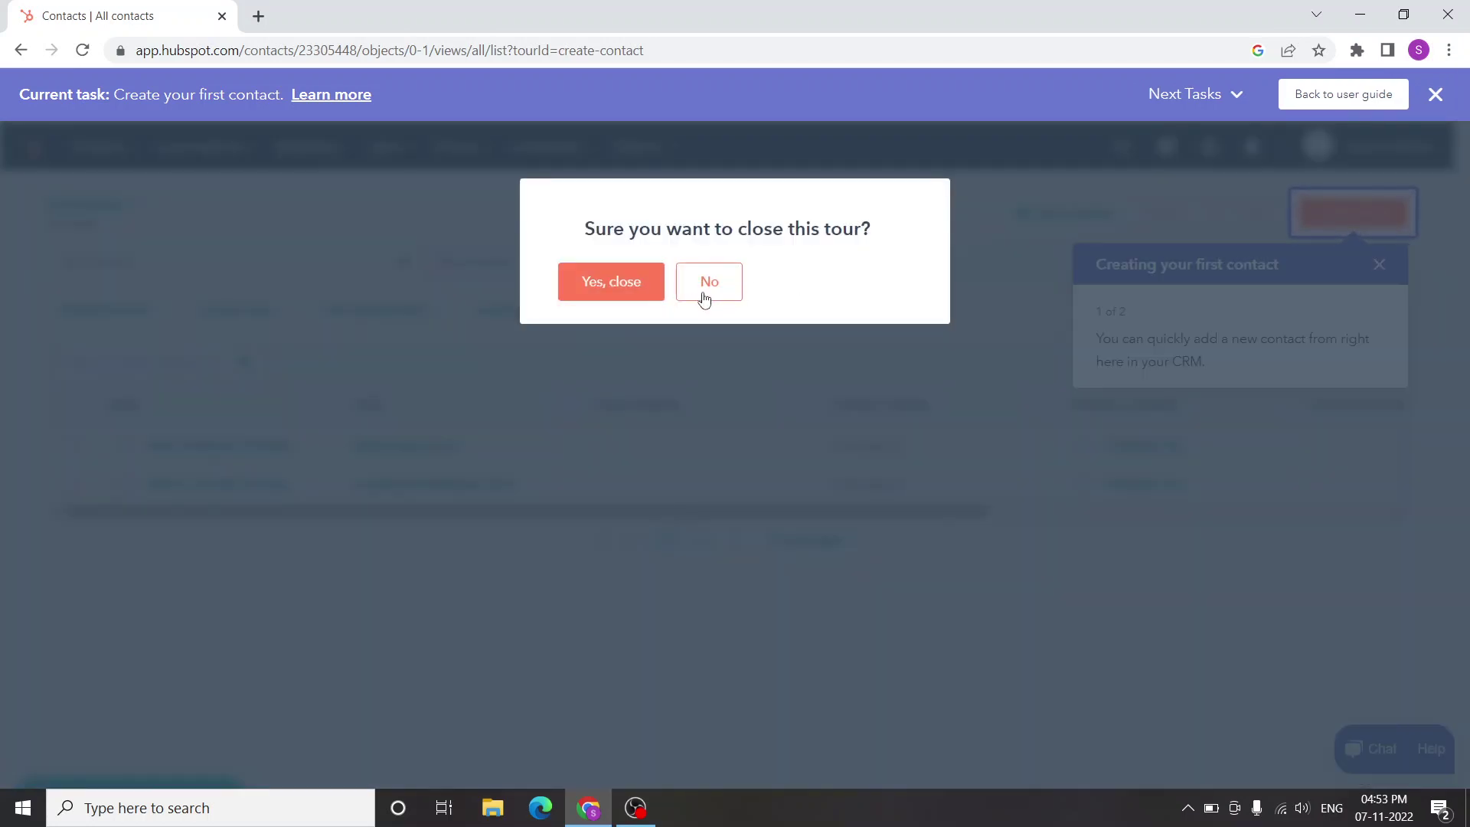
{"action": "left_click", "coordinate": [626, 289]}
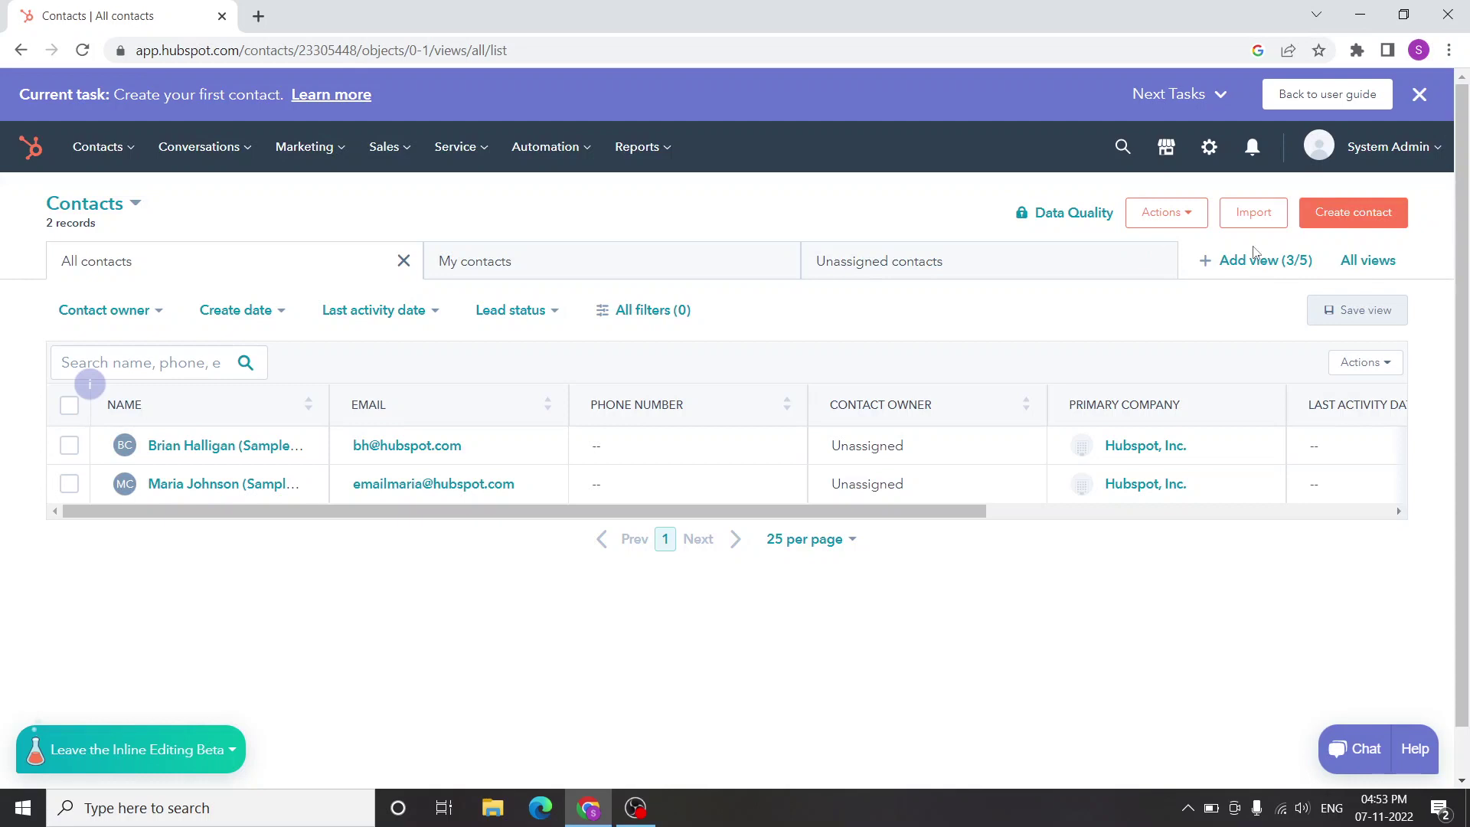
{"action": "left_click", "coordinate": [1351, 221]}
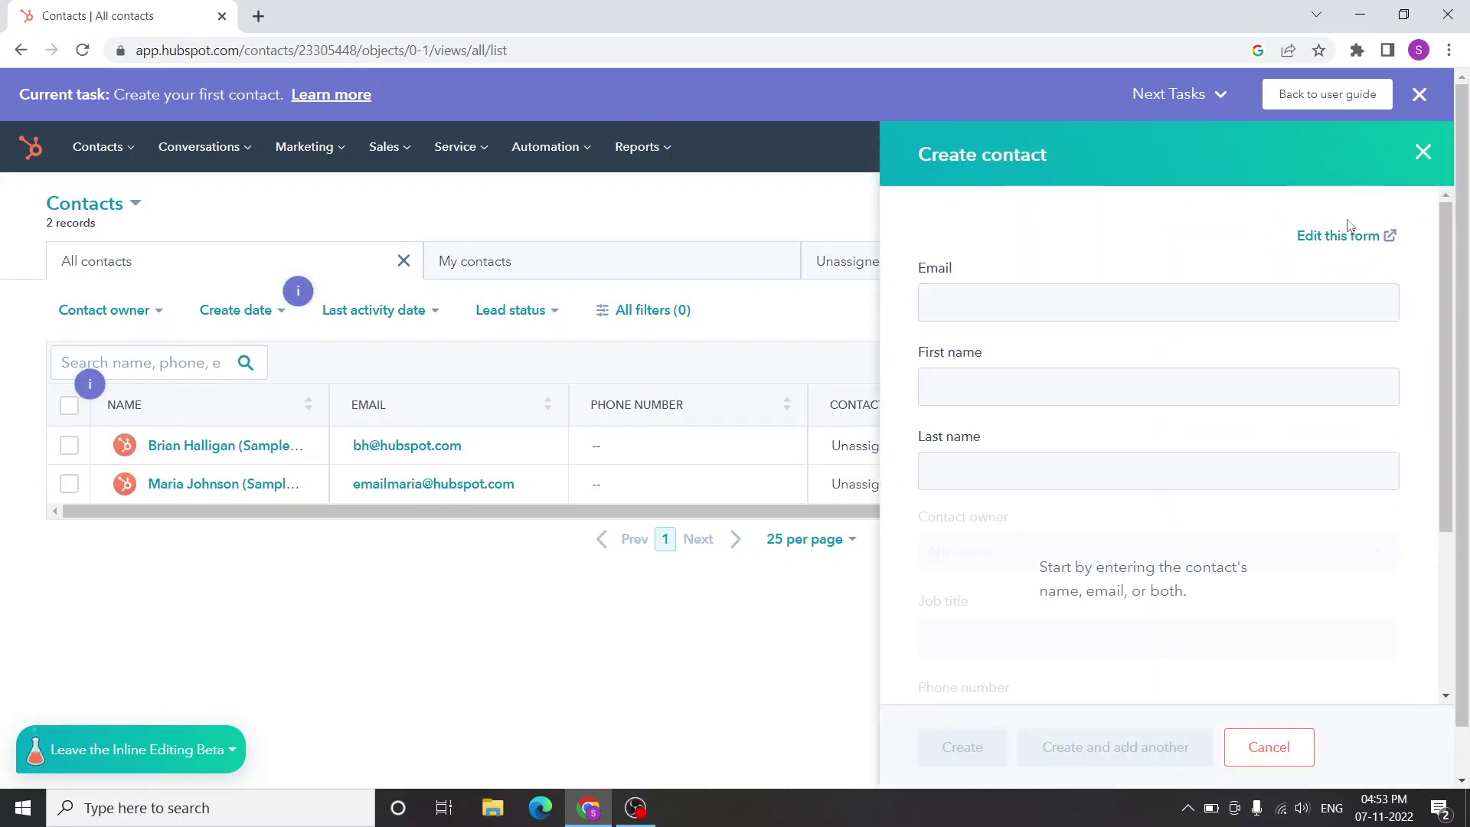
{"action": "left_click", "coordinate": [1008, 300]}
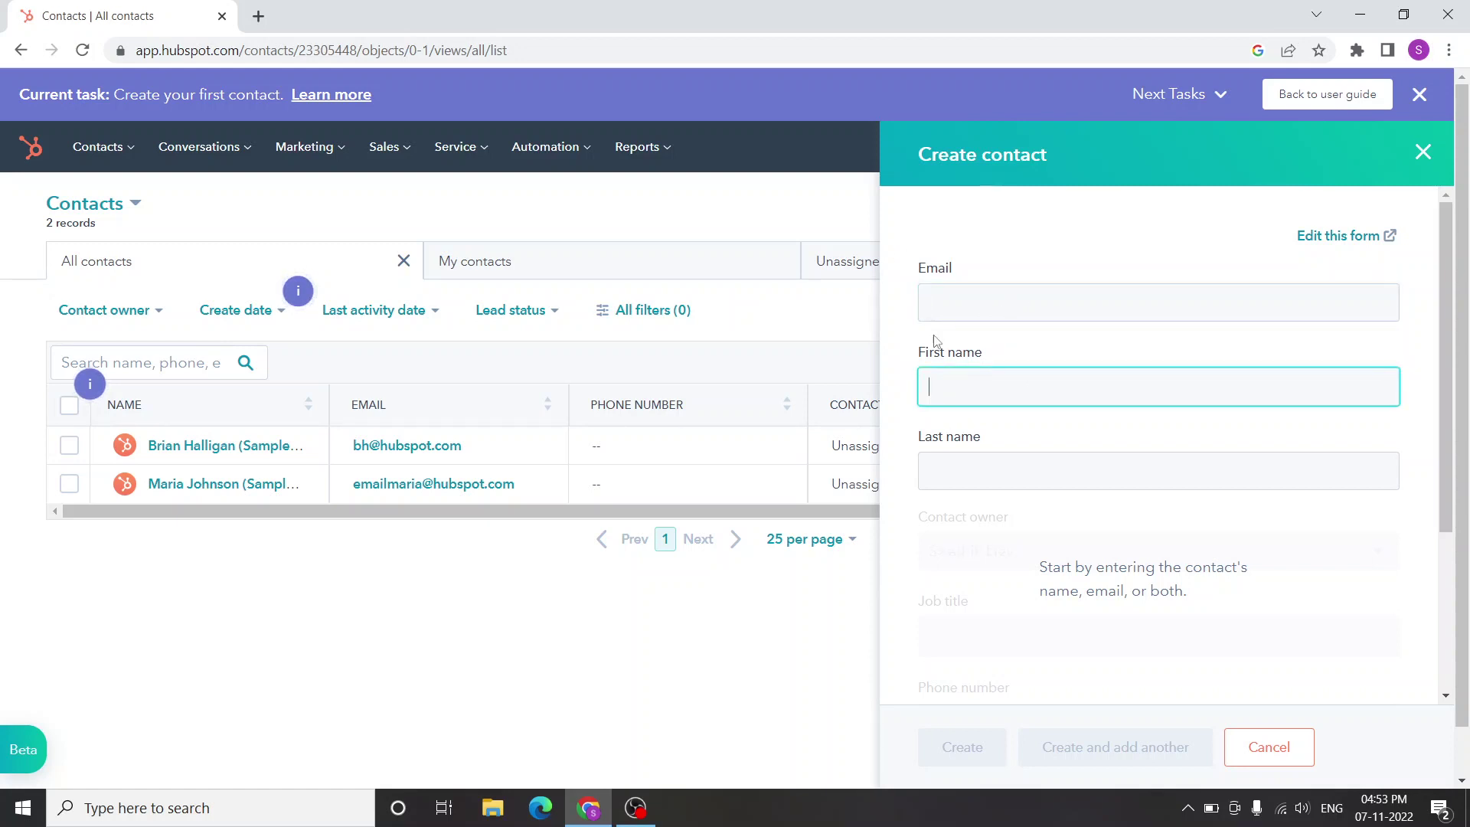
{"action": "left_click", "coordinate": [1032, 301]}
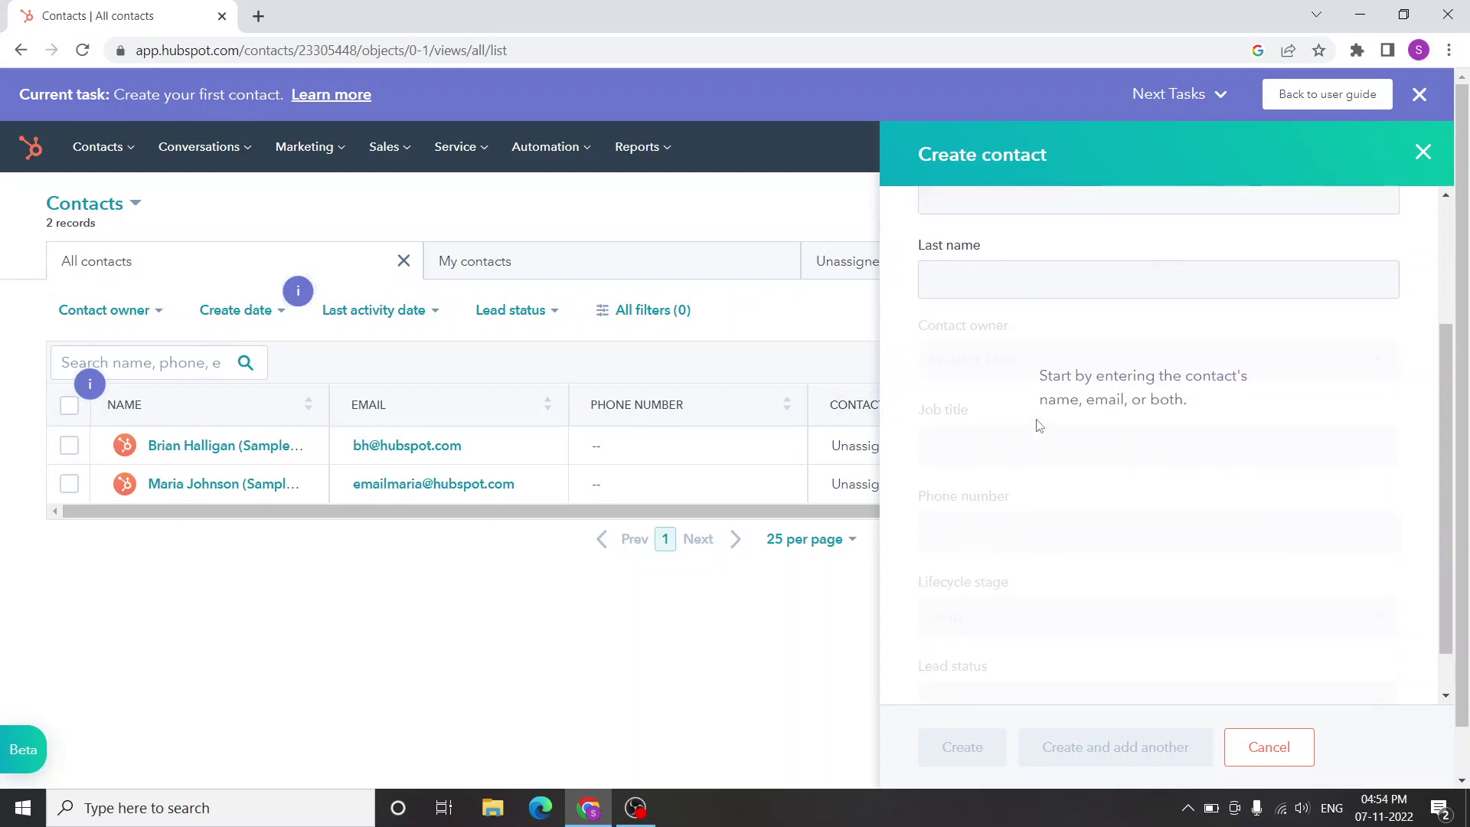
{"action": "scroll", "coordinate": [1015, 392], "scroll_direction": "down", "scroll_amount": 3}
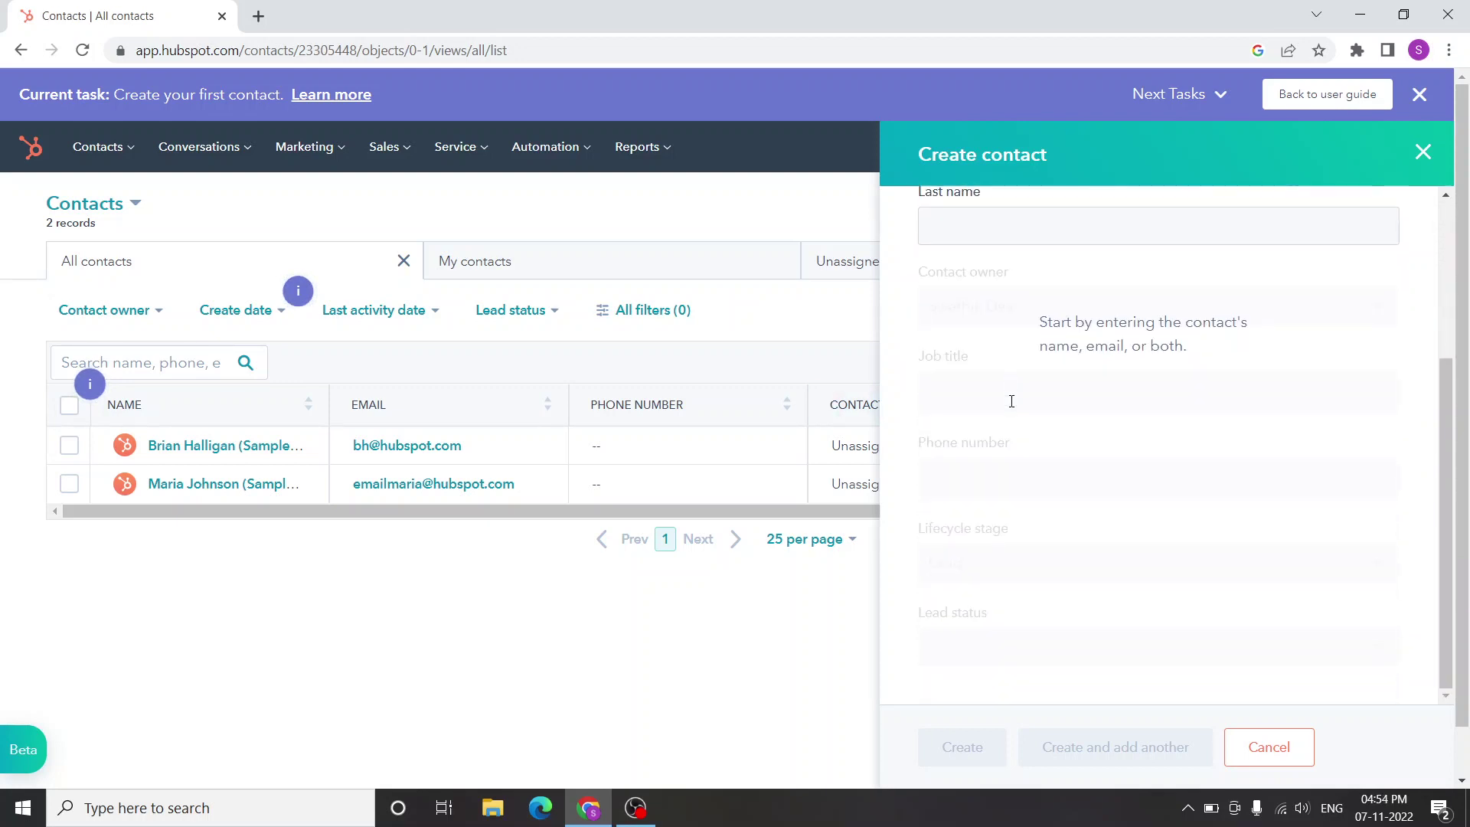
{"action": "scroll", "coordinate": [1022, 411], "scroll_direction": "down", "scroll_amount": 2}
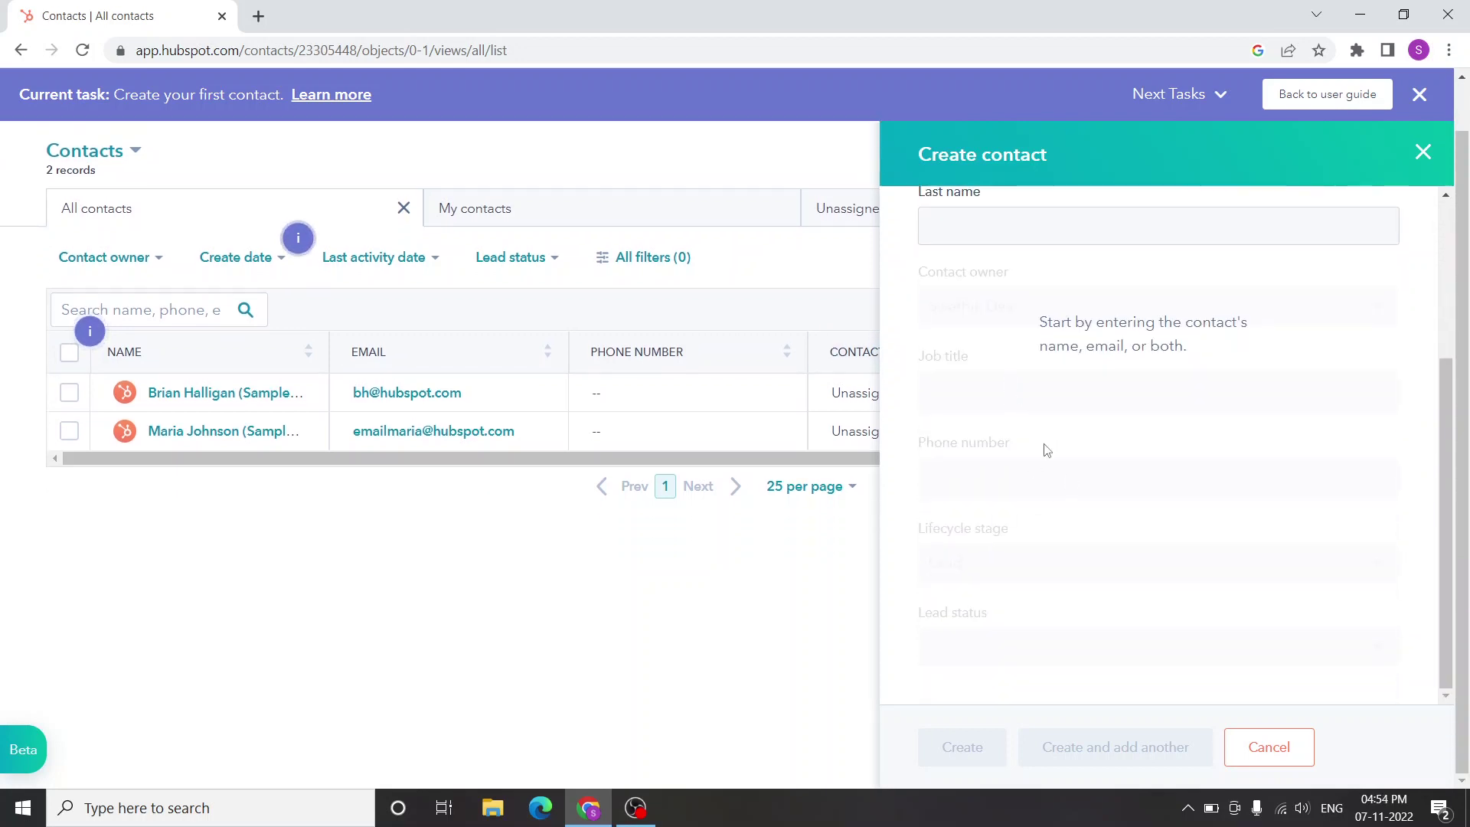
{"action": "left_click", "coordinate": [1264, 756]}
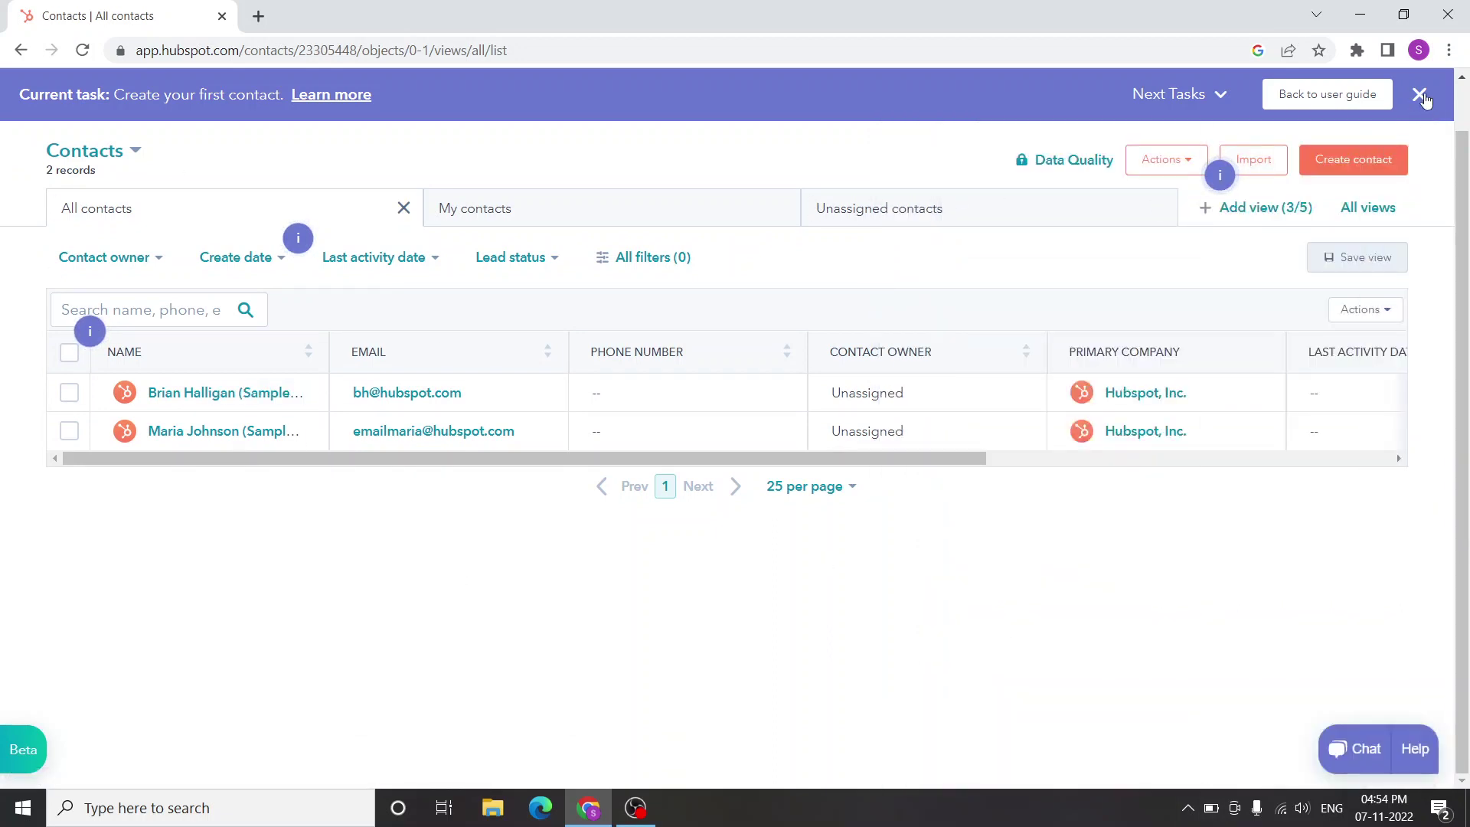
Dismiss the task banner with Explore on my own, then bring up the Contacts navigation options.
{"action": "left_click", "coordinate": [1420, 97]}
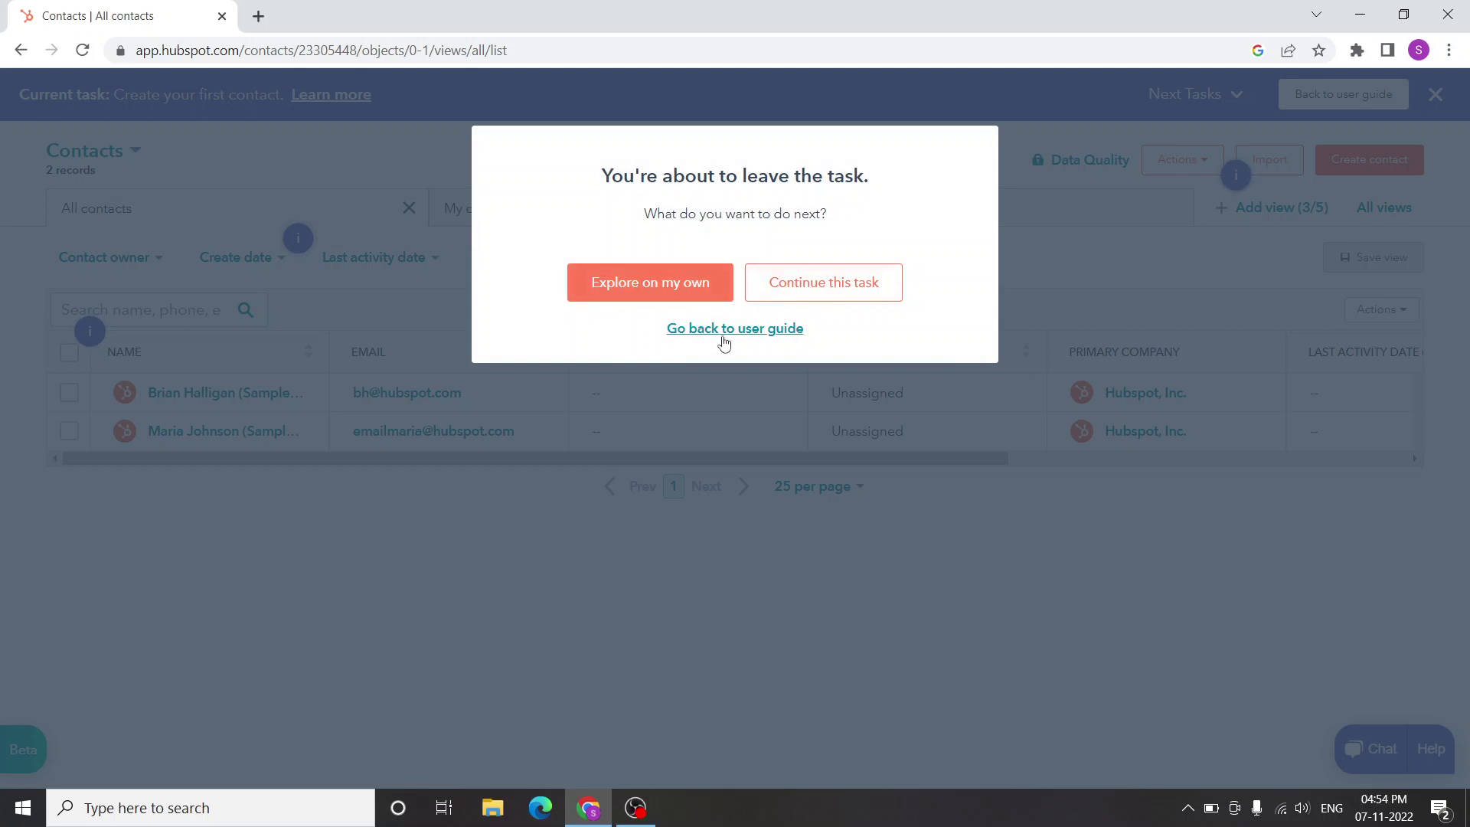
{"action": "left_click", "coordinate": [686, 299]}
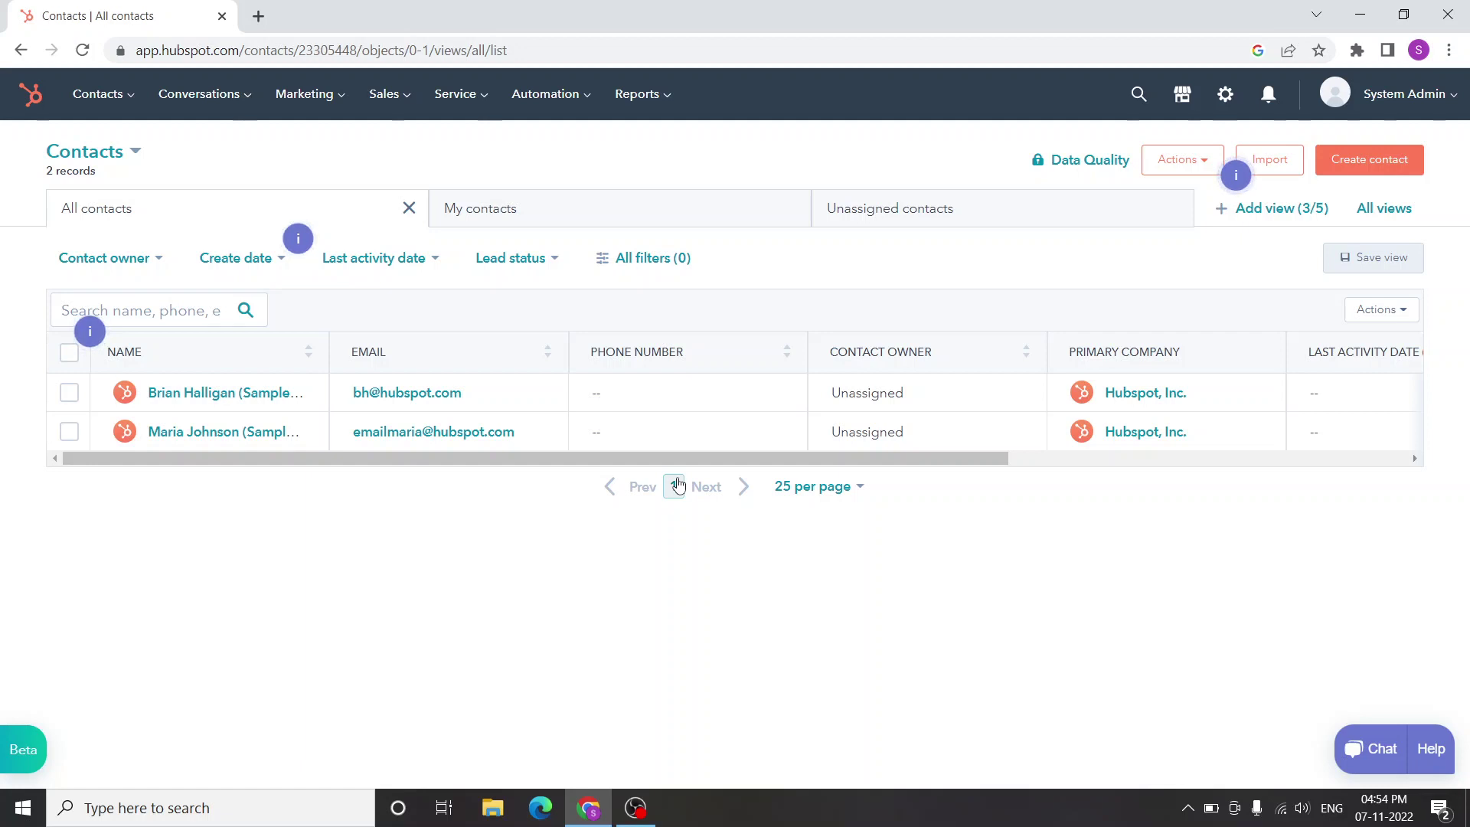
{"action": "left_click", "coordinate": [111, 98]}
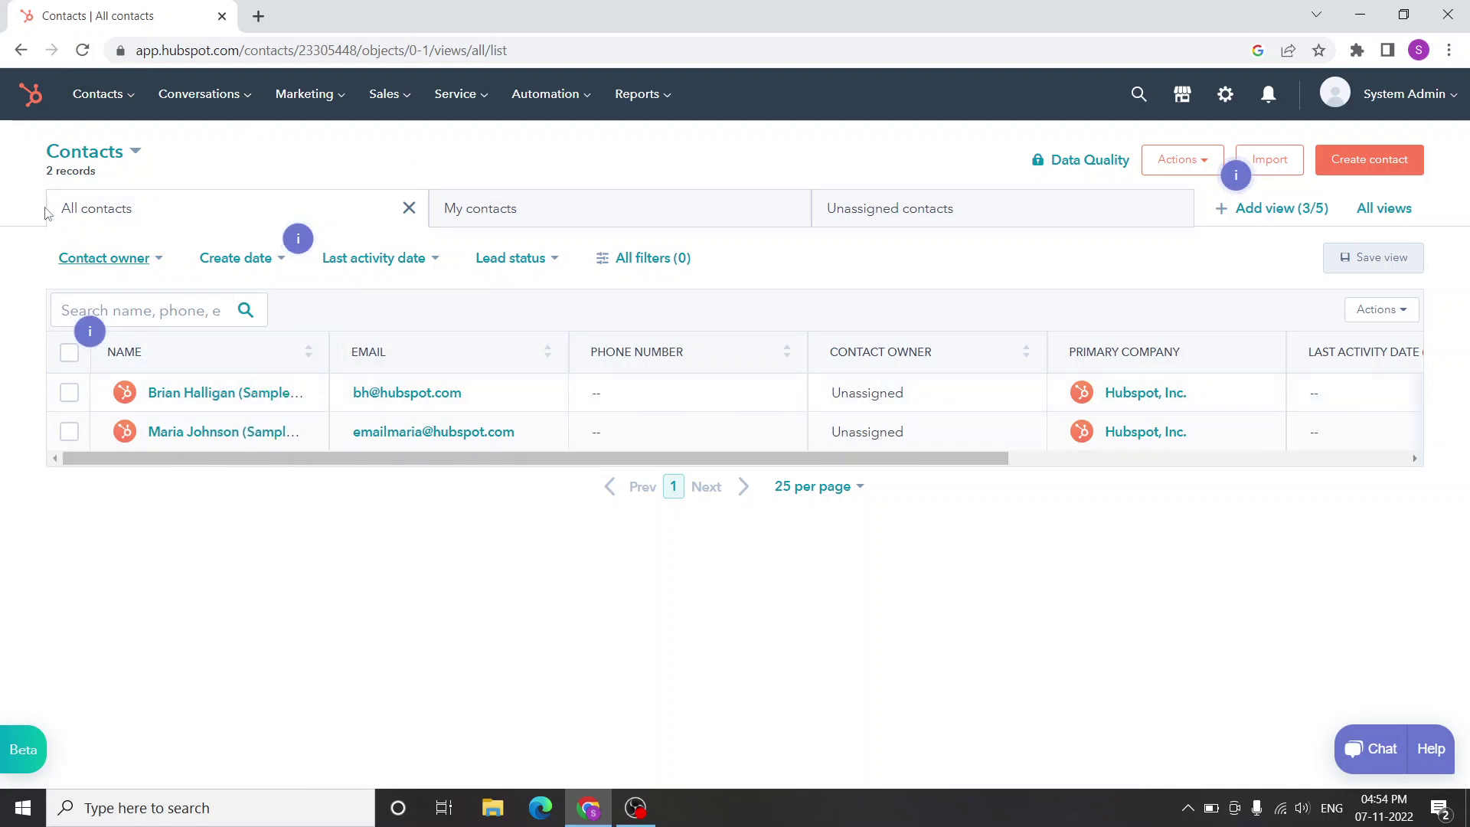
{"action": "left_click", "coordinate": [84, 167]}
{"action": "mouse_move", "coordinate": [102, 93]}
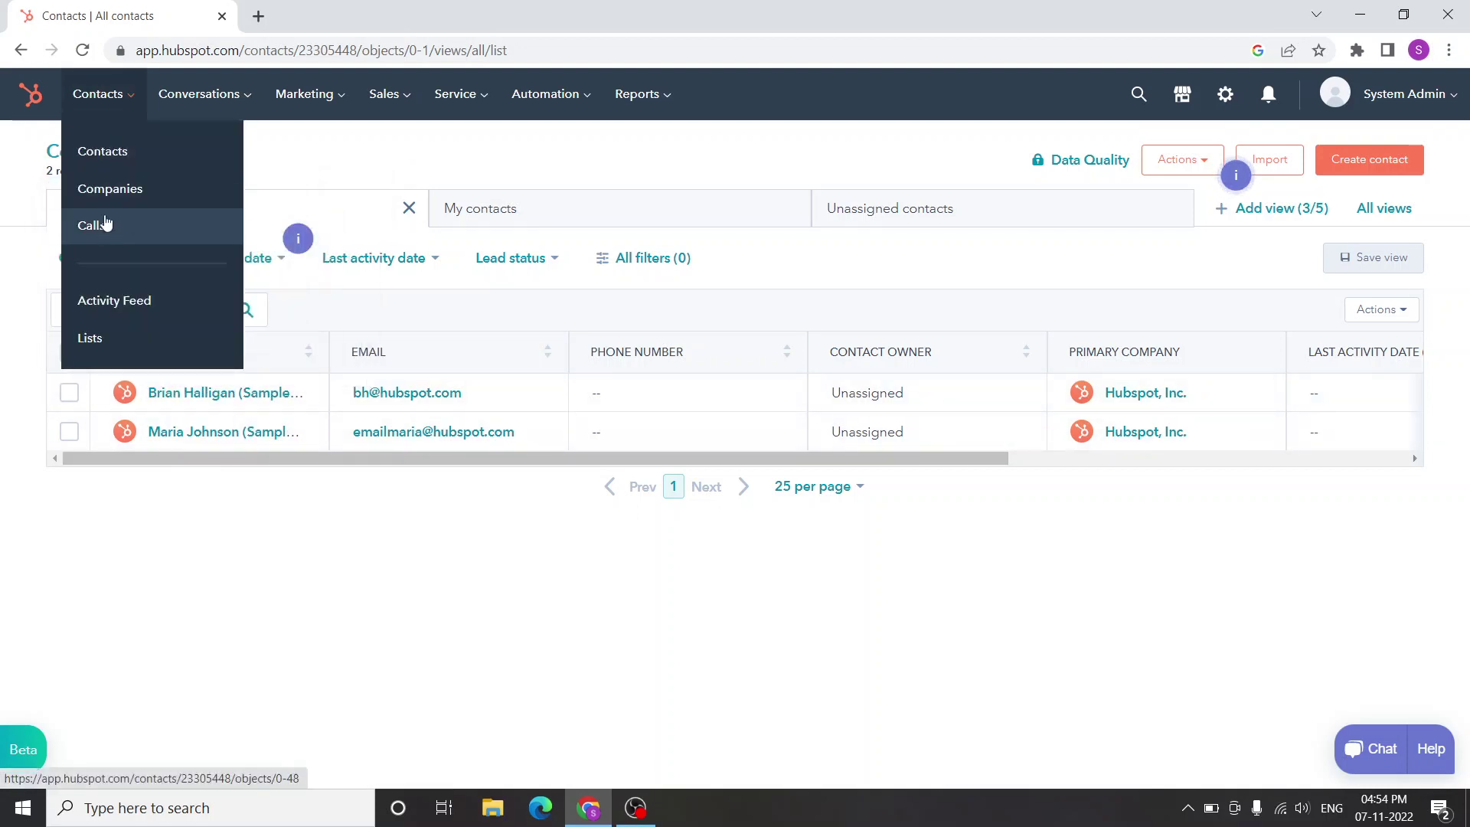
Go to Companies and review Hubspot, Inc.'s industry, state NY, employees and description.
{"action": "left_click", "coordinate": [100, 223]}
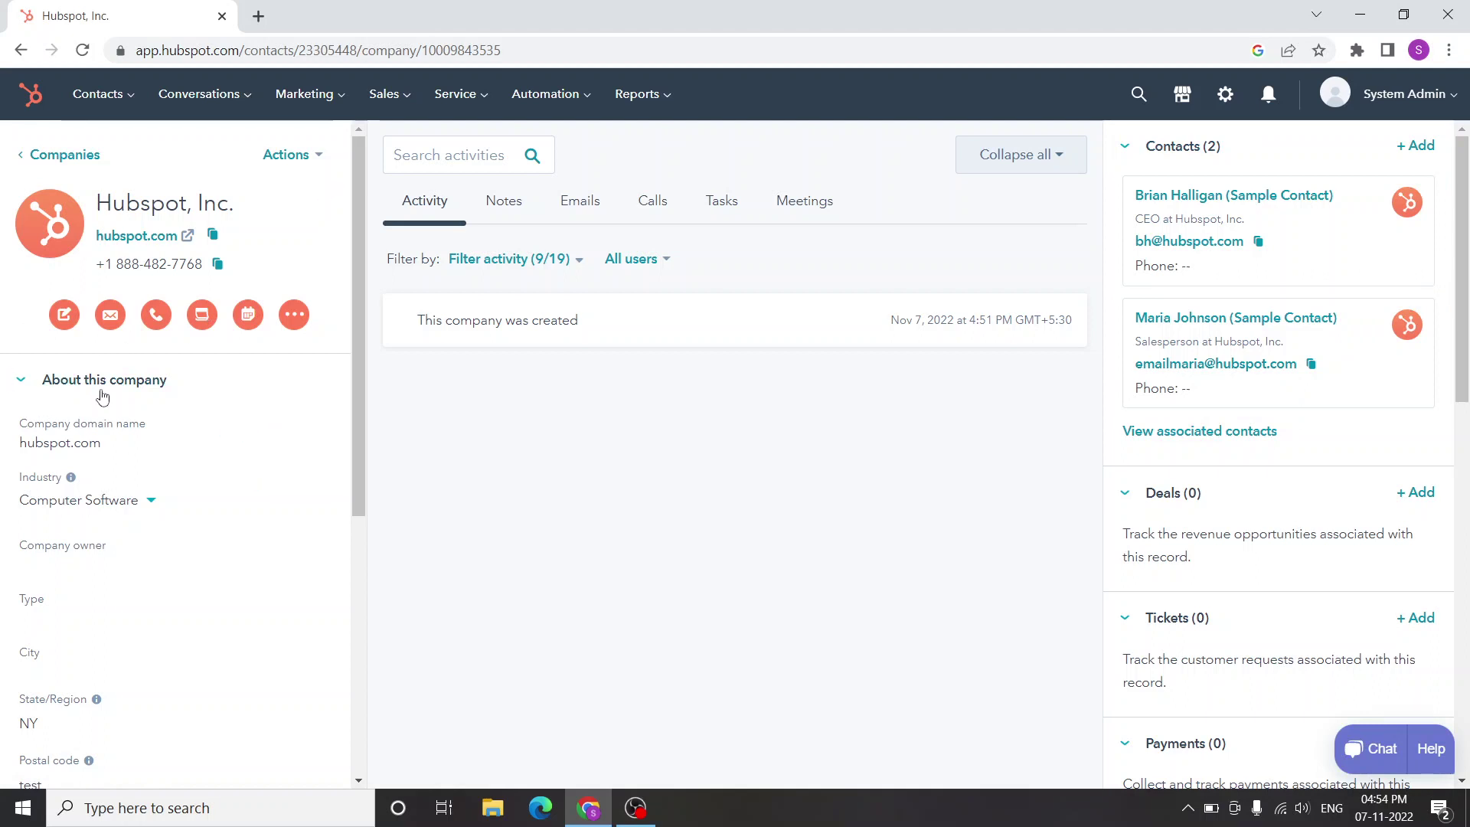
{"action": "scroll", "coordinate": [101, 396], "scroll_direction": "down", "scroll_amount": 1}
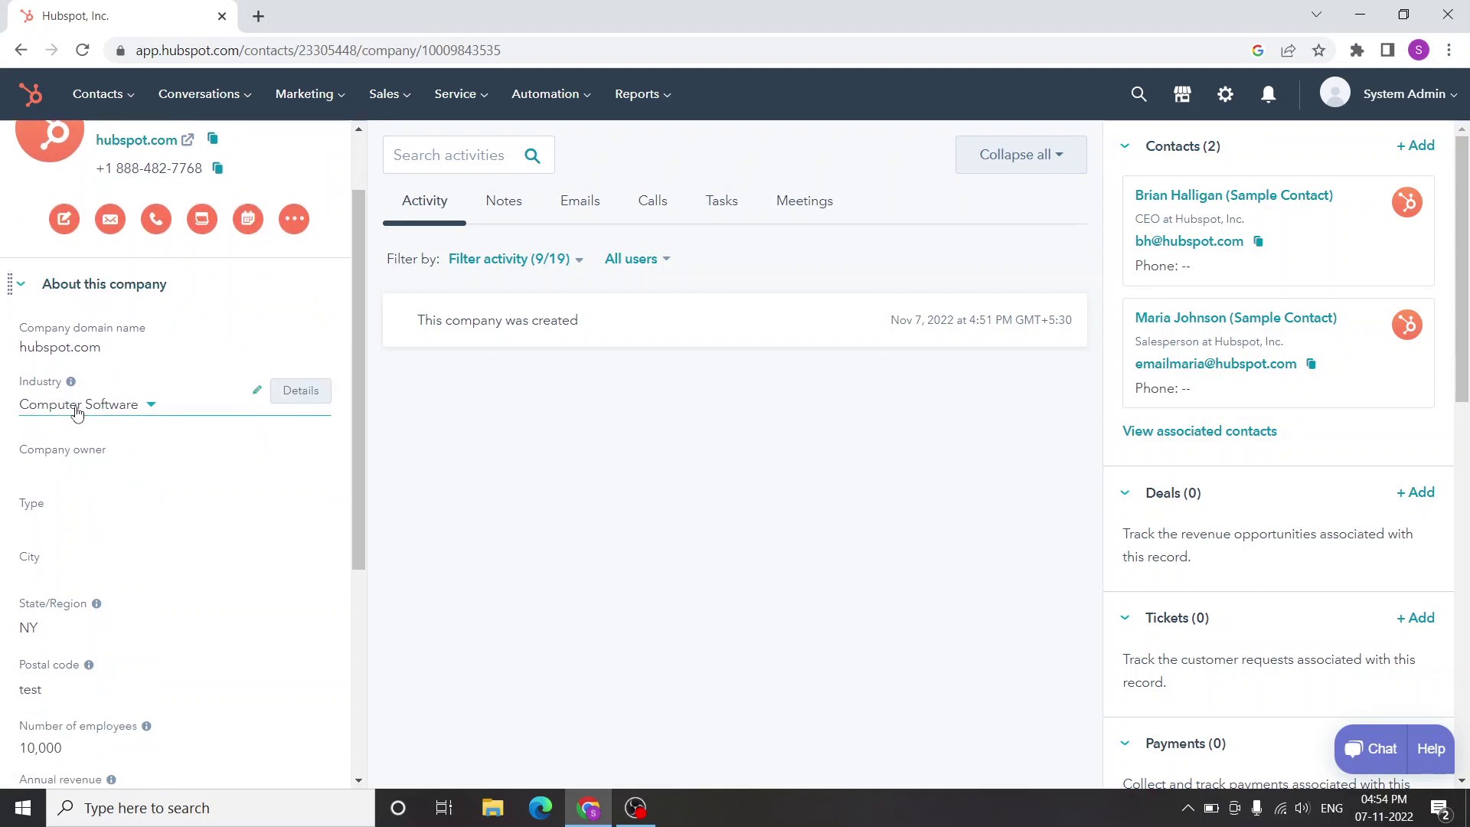
{"action": "scroll", "coordinate": [98, 478], "scroll_direction": "down", "scroll_amount": 1}
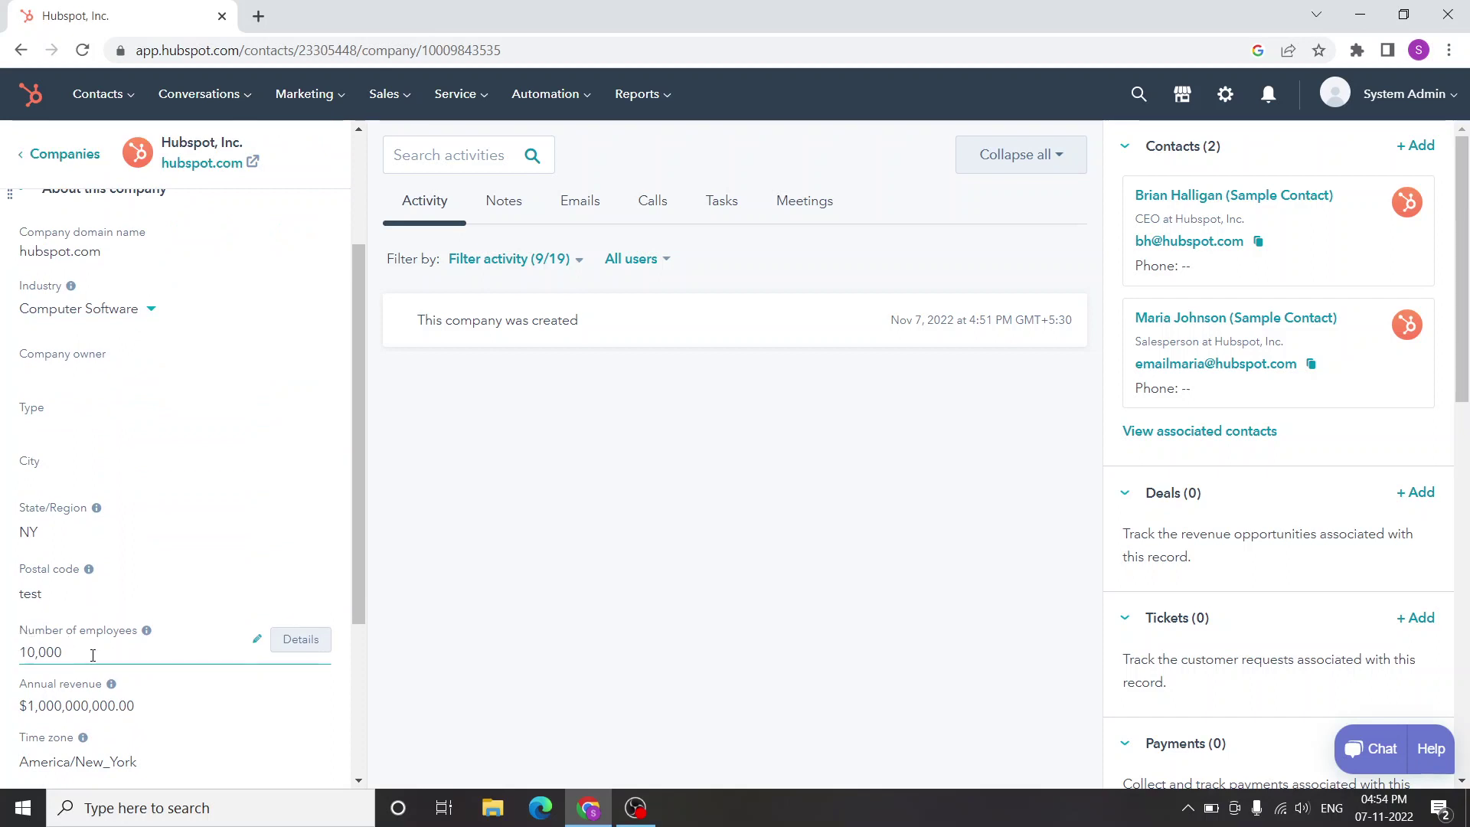
{"action": "left_click", "coordinate": [66, 654]}
{"action": "scroll", "coordinate": [165, 674], "scroll_direction": "down", "scroll_amount": 2}
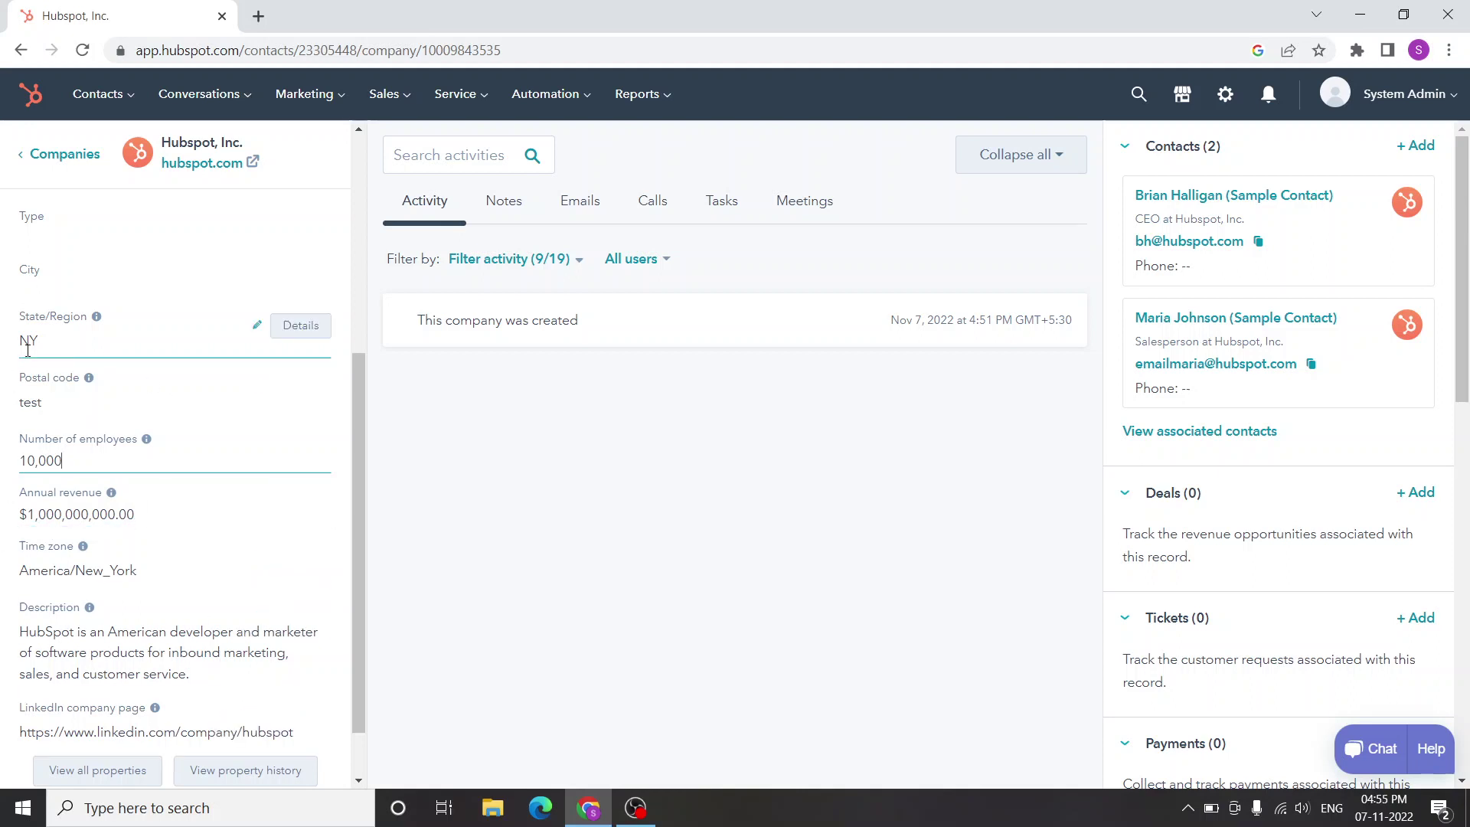
{"action": "scroll", "coordinate": [173, 390], "scroll_direction": "up", "scroll_amount": 3}
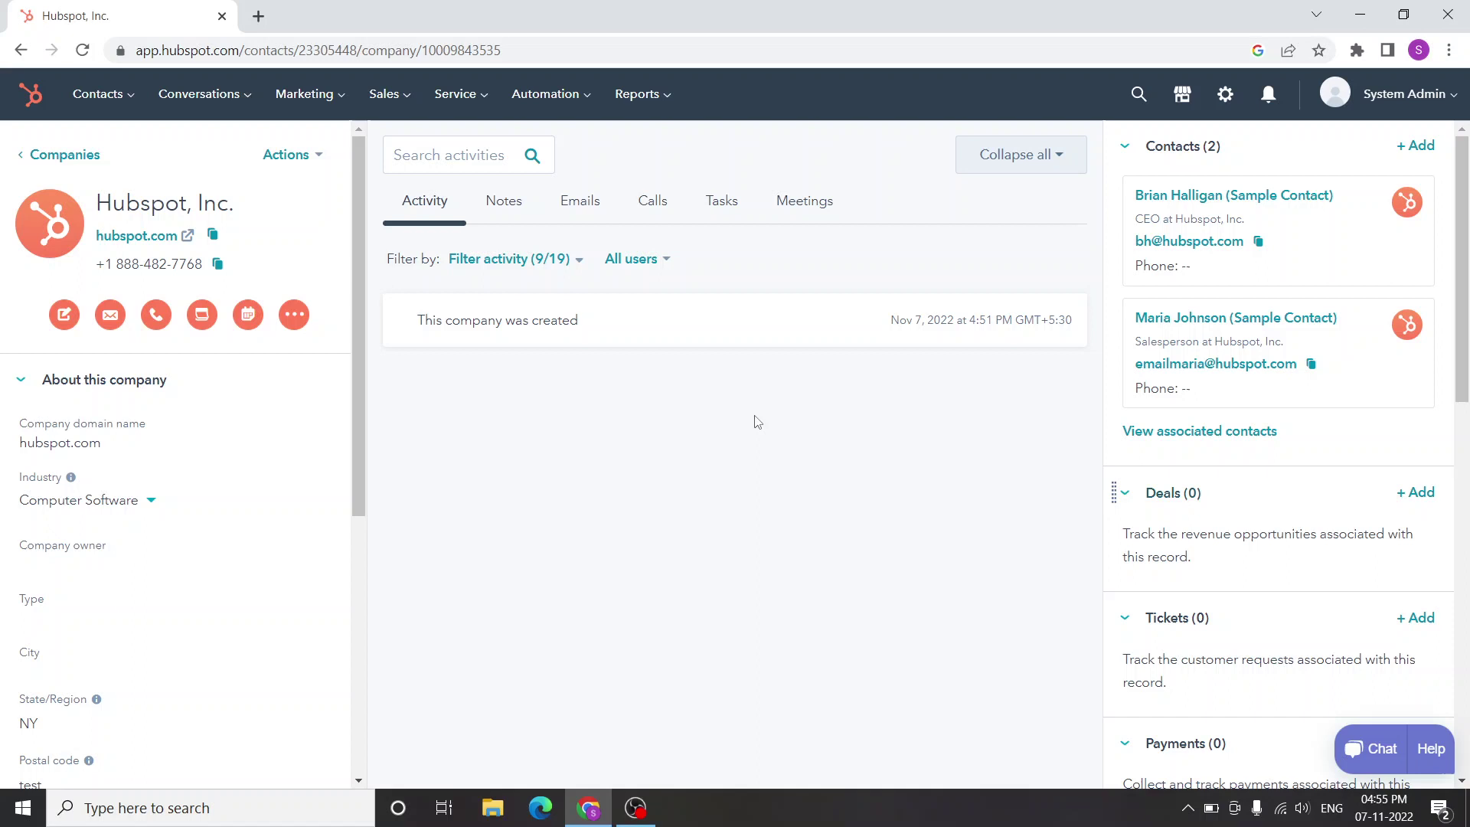
Open the Contacts navigation menu from the Hubspot, Inc. company record.
{"action": "left_click", "coordinate": [98, 94]}
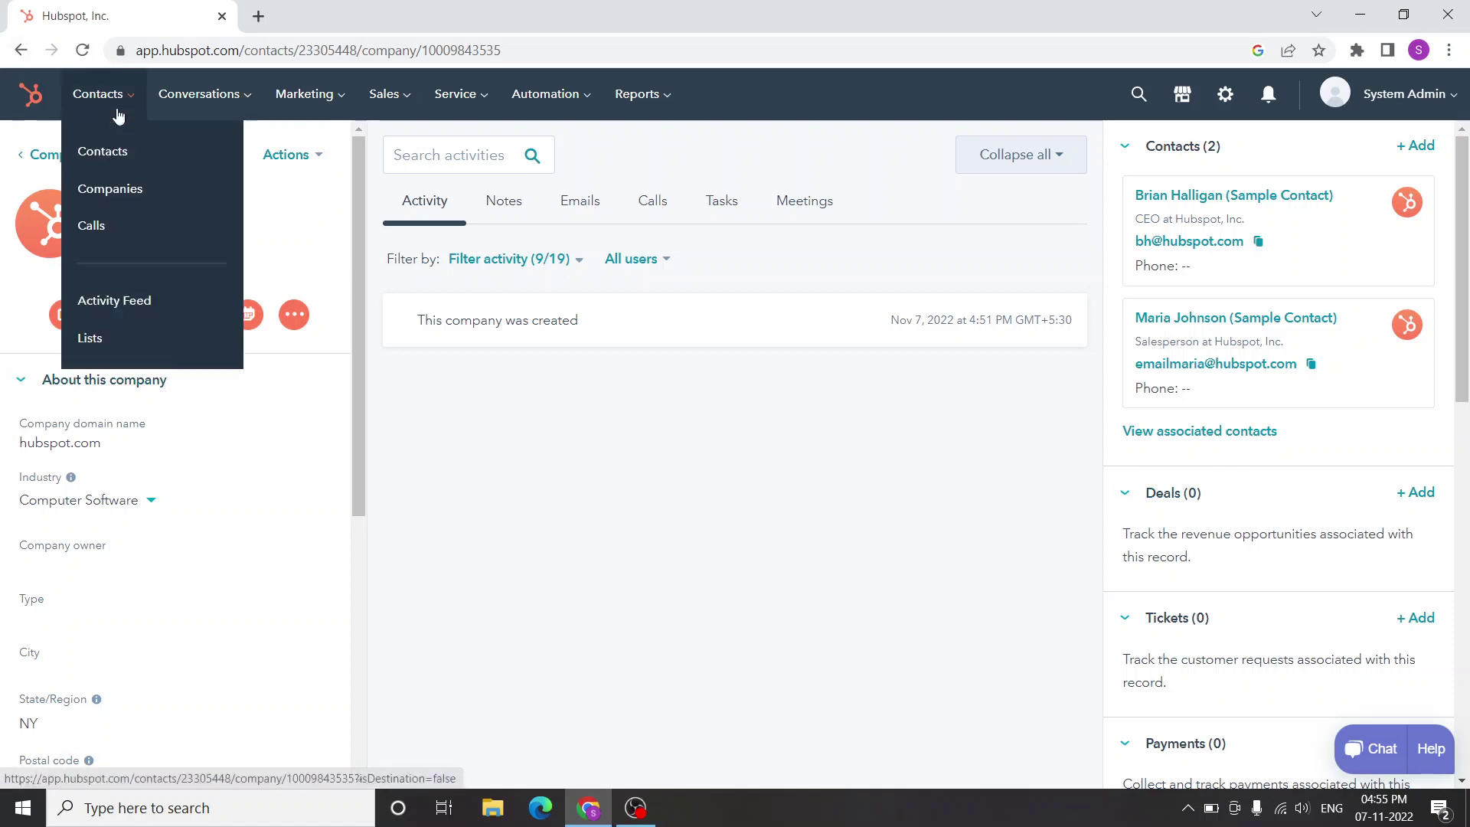